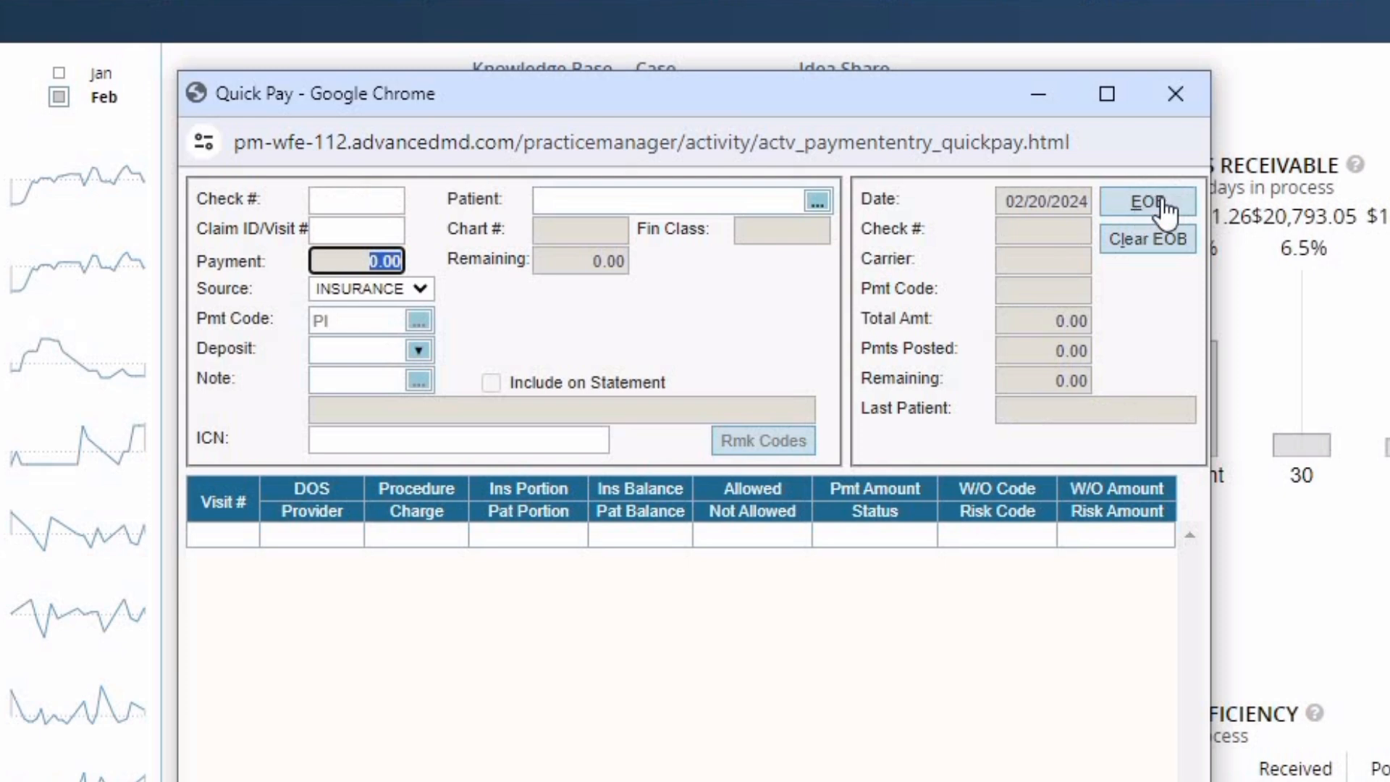
# - Open the EOB Setup dialog over Quick Pay for the insurance check
pyautogui.click(1148, 203)
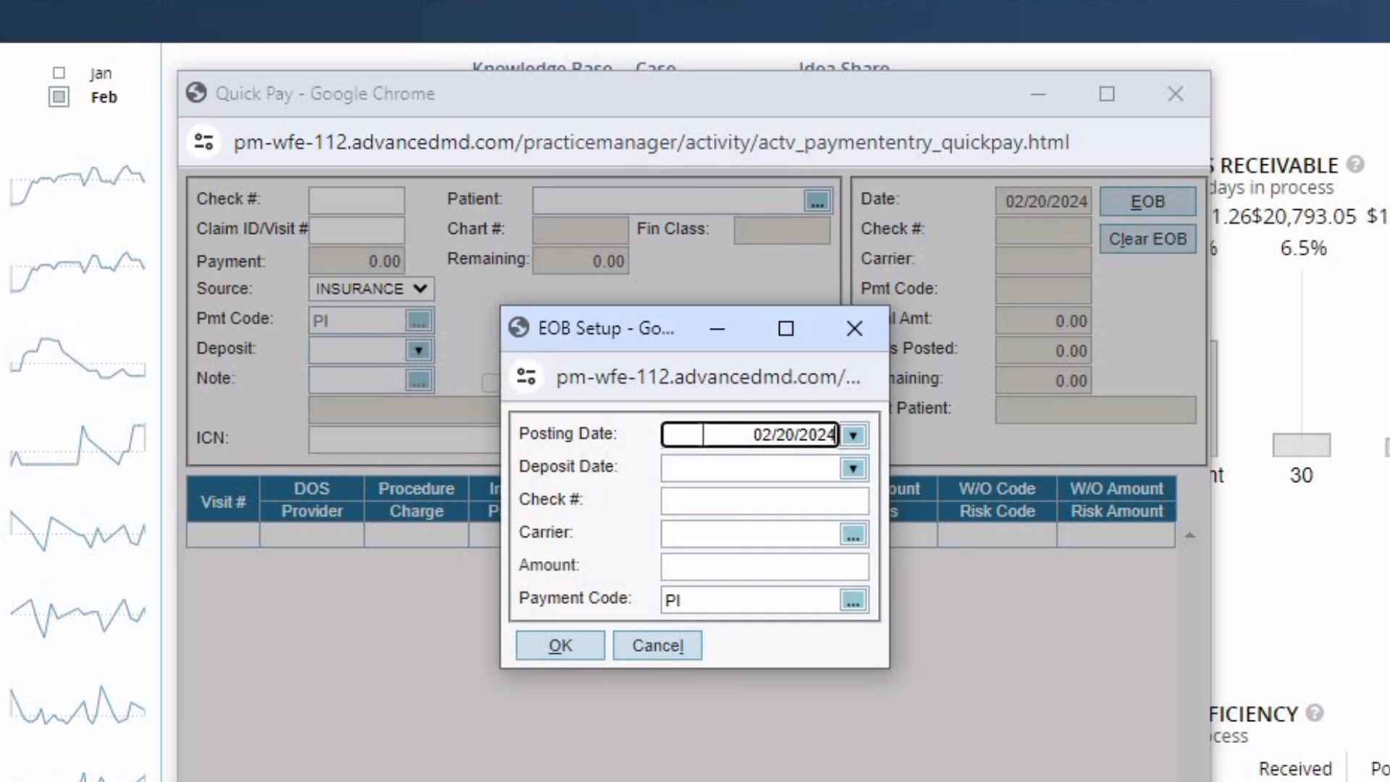
# - Enter deposit date 02/08/2024 and the check number in EOB Setup
pyautogui.click(702, 434)
pyautogui.click(727, 468)
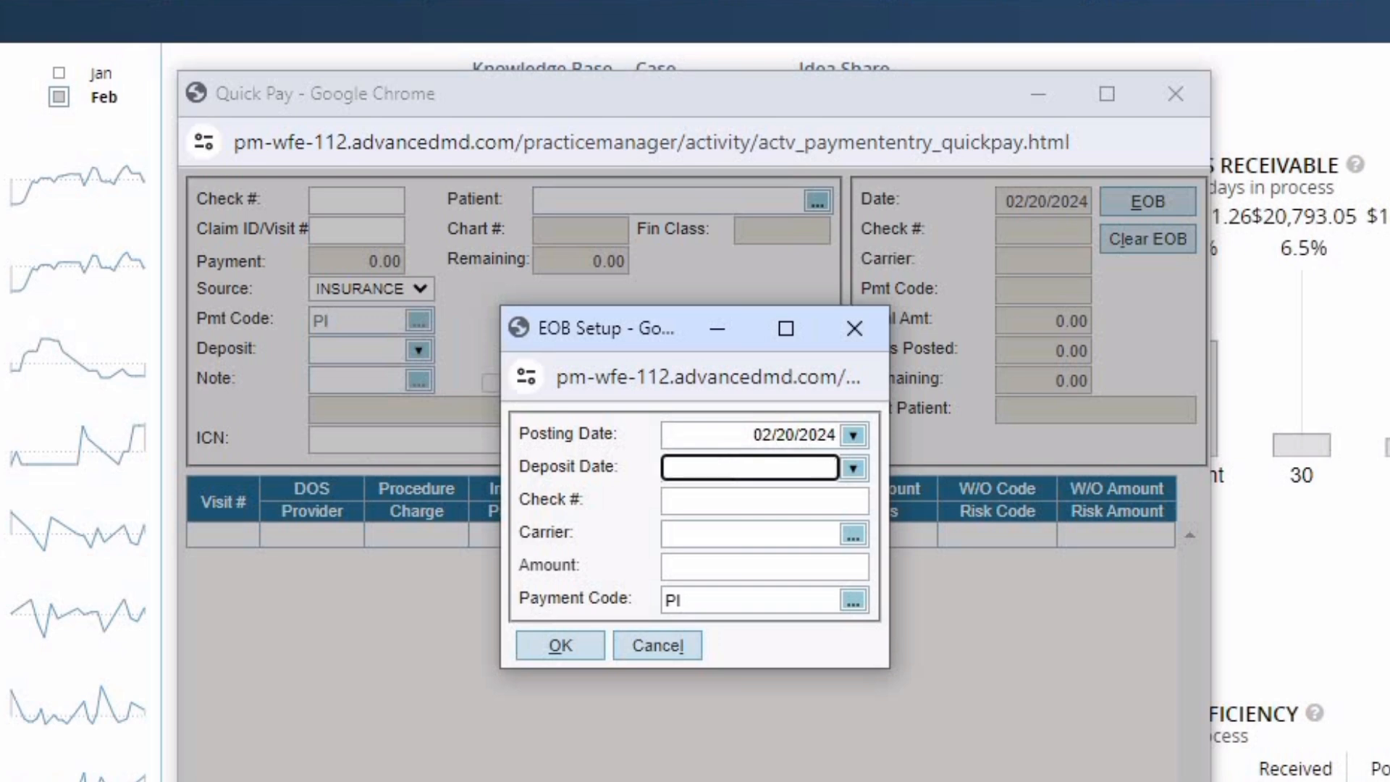
pyautogui.write('02/08/202')
pyautogui.write('4')
pyautogui.press('Tab')
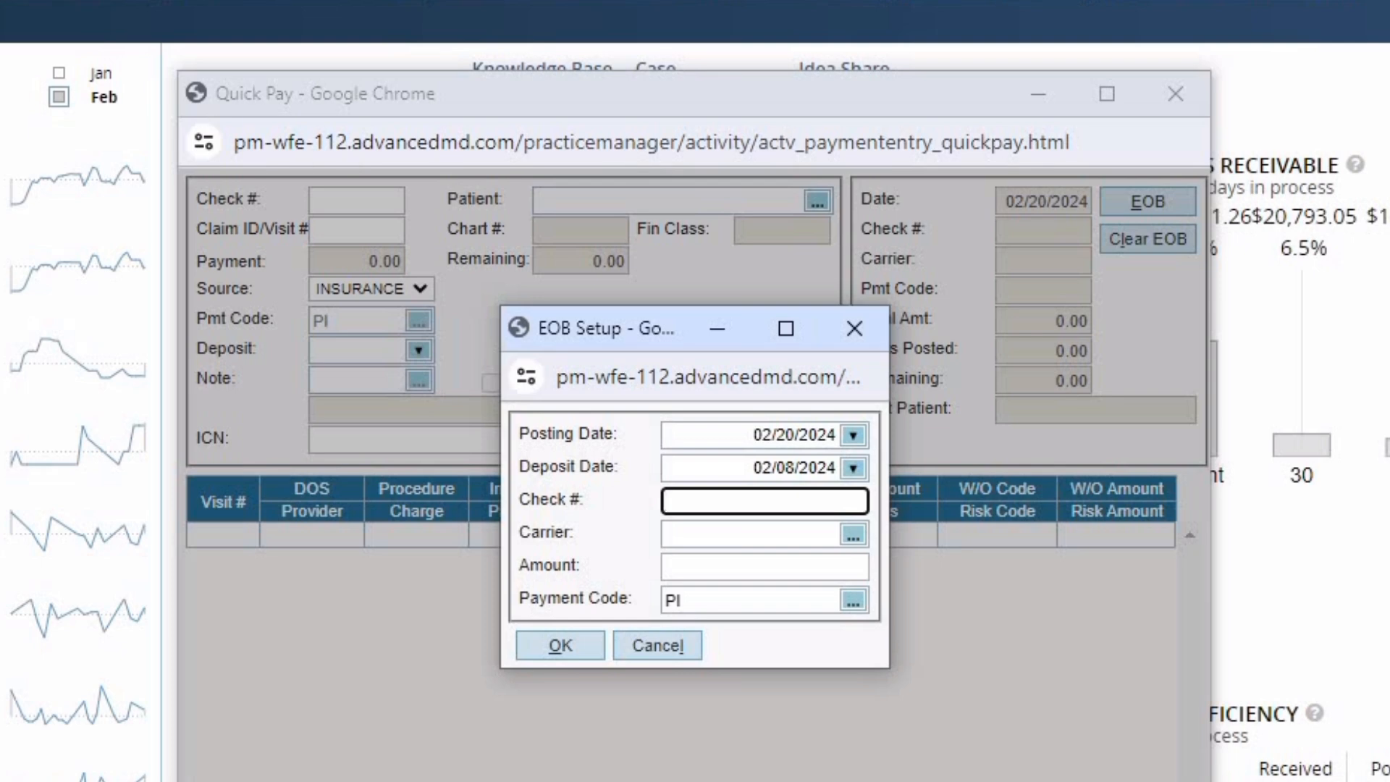
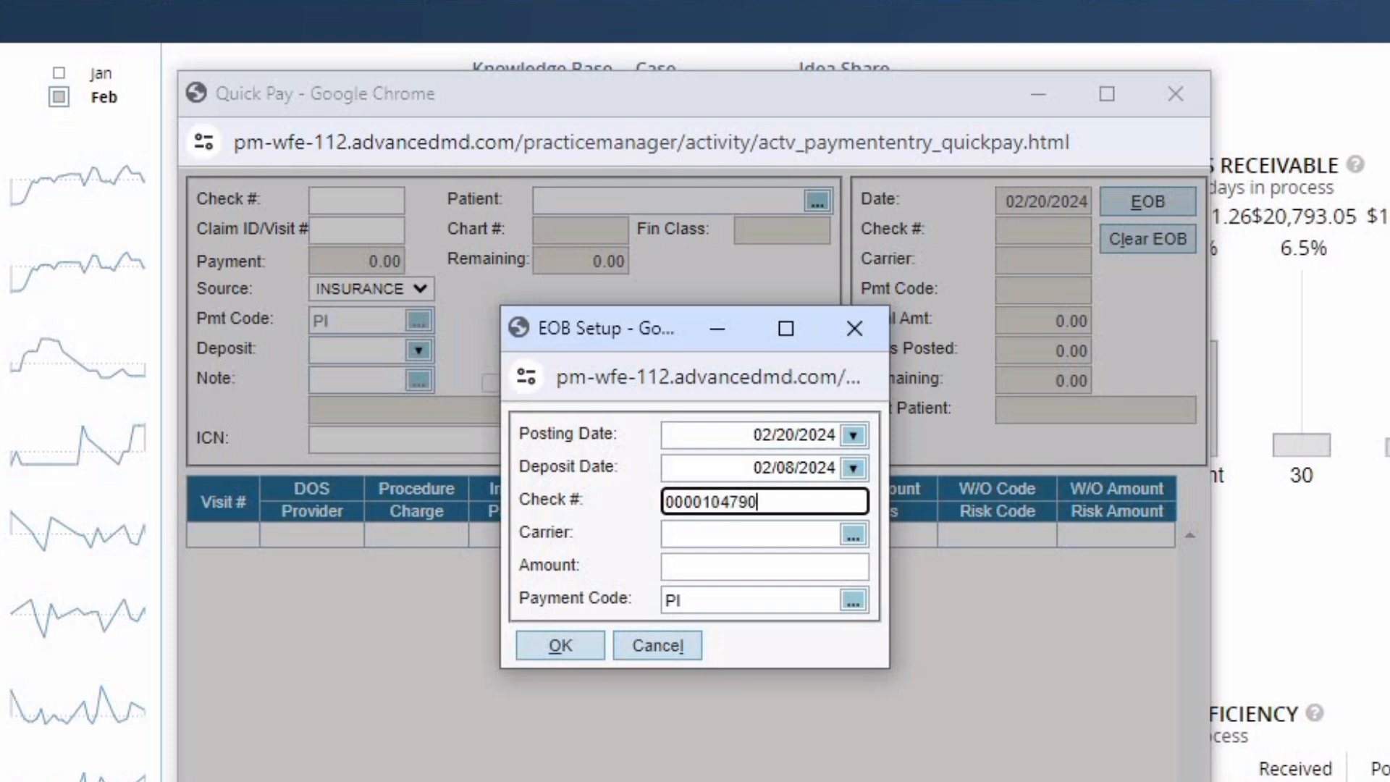
pyautogui.press('Tab')
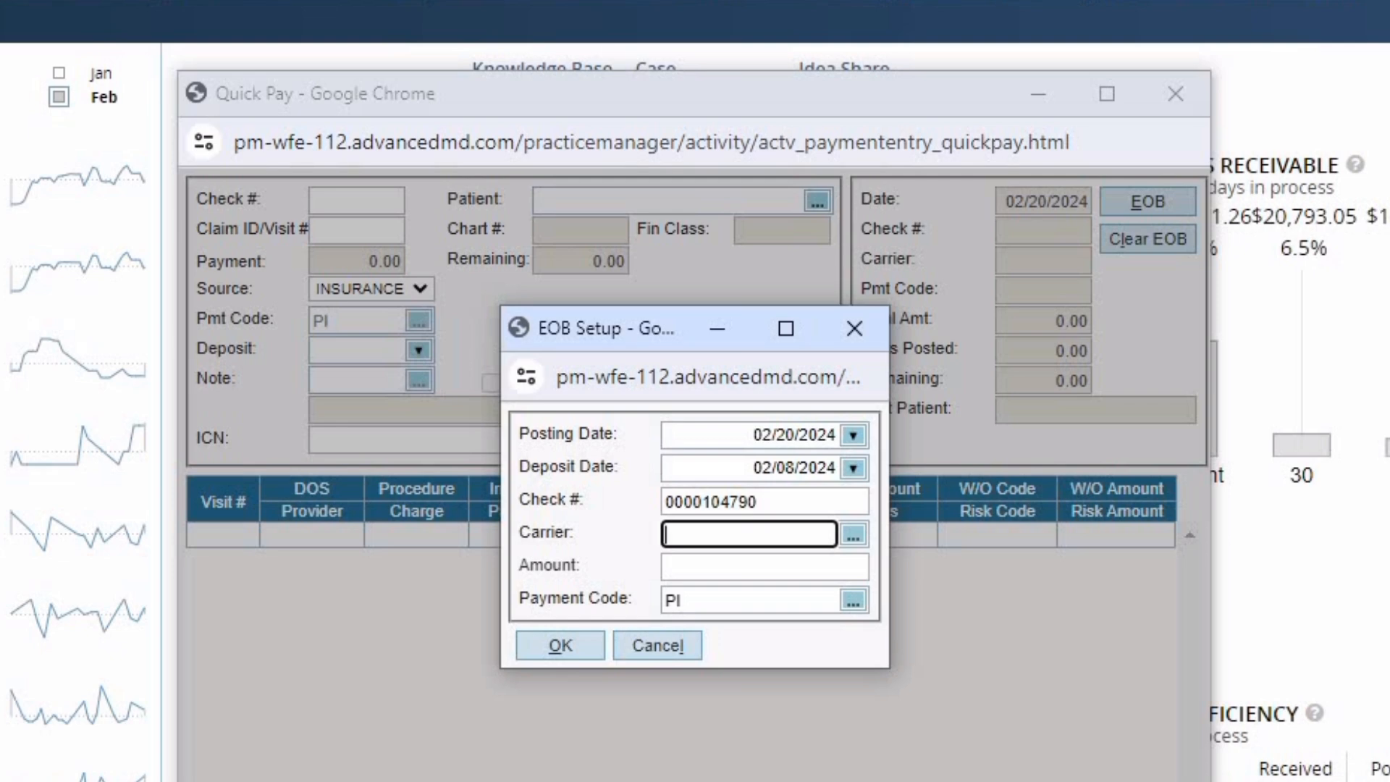
# - Set carrier MAG02 and amount 57.04, keep payment code PI, and confirm the EOB
pyautogui.write('MAG')
pyautogui.press('Tab')
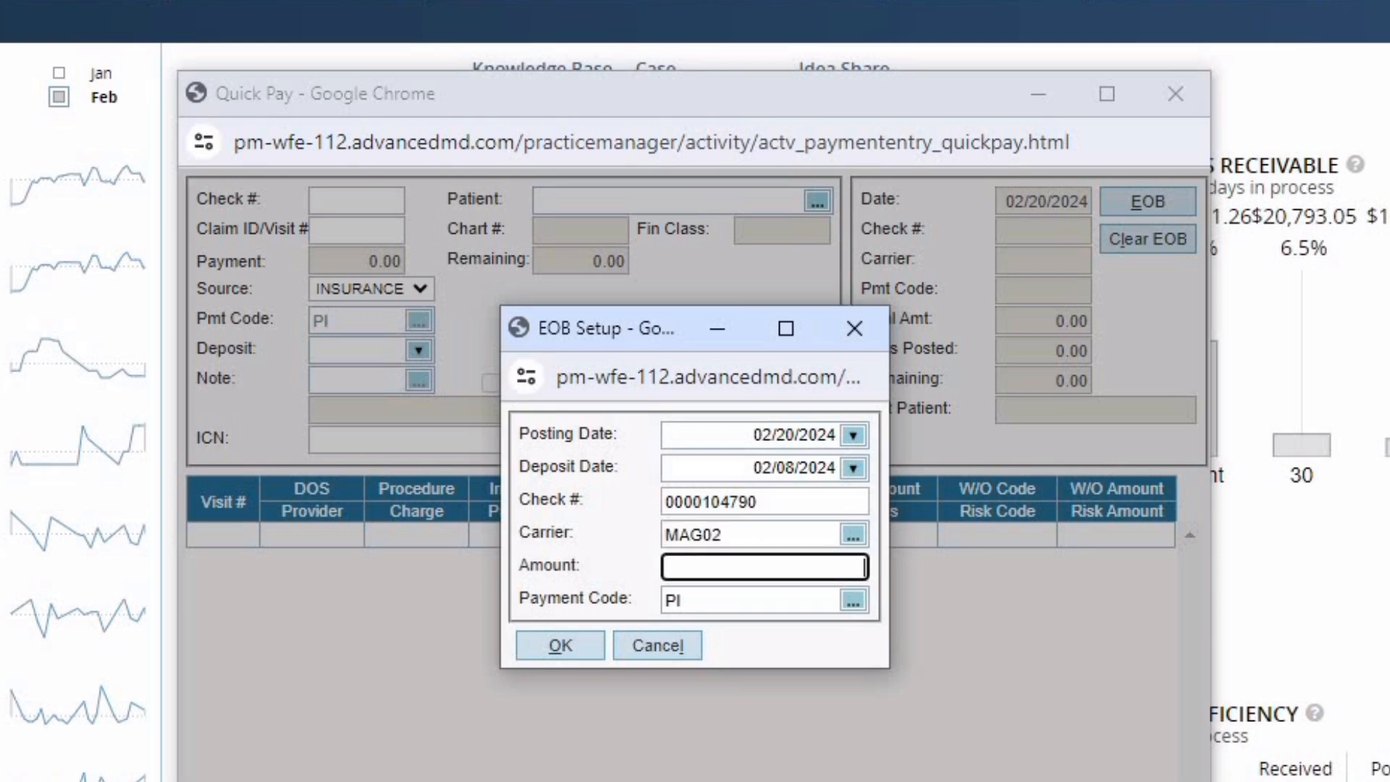
pyautogui.write('57.04')
pyautogui.press('Tab')
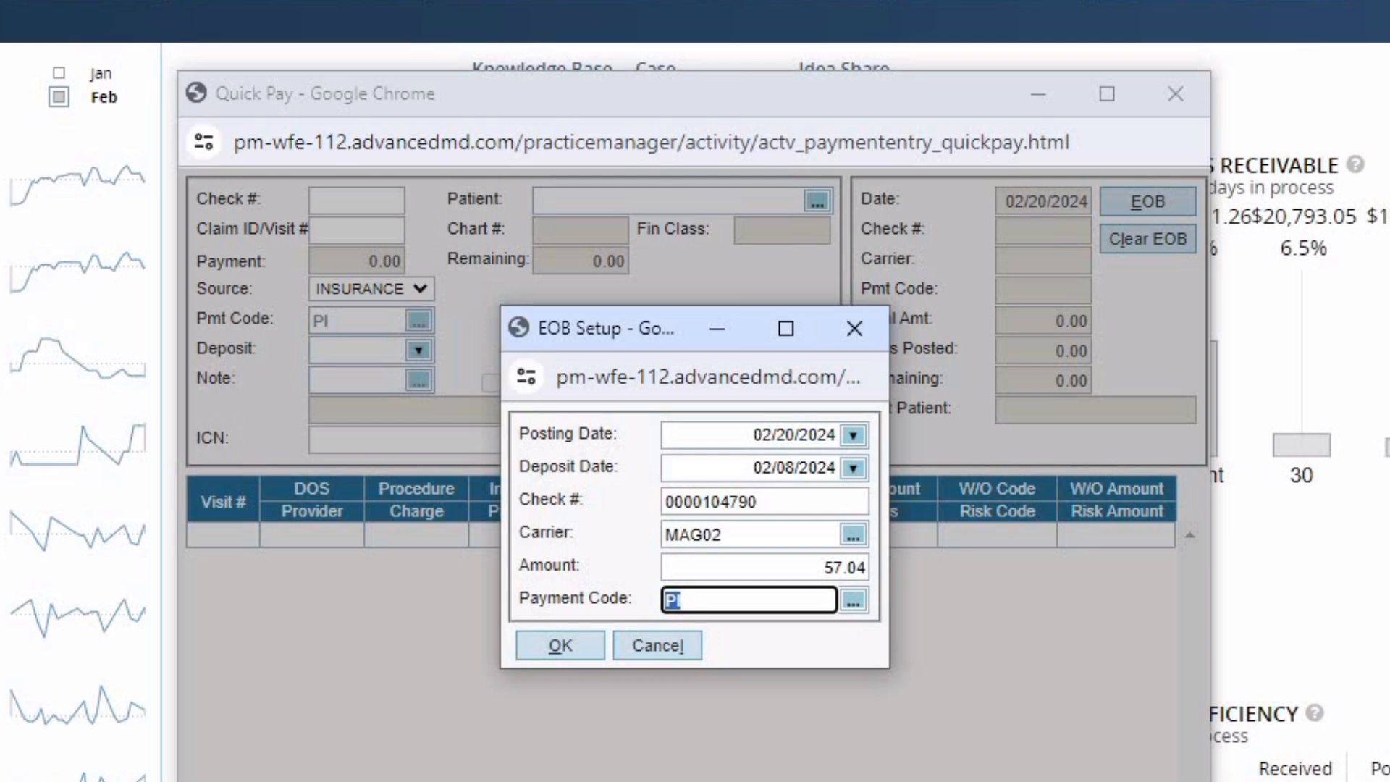
pyautogui.press('Tab')
pyautogui.press('Return')
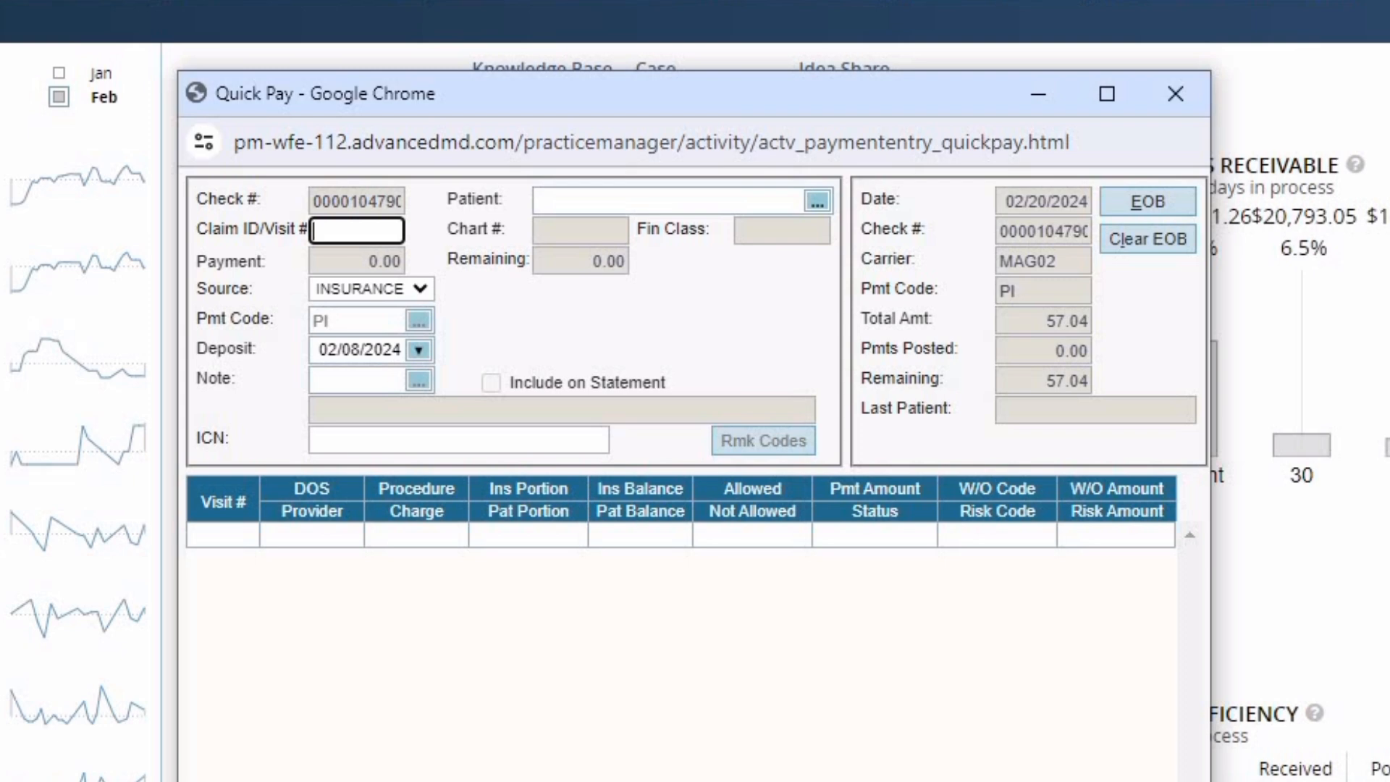
pyautogui.hotkey('shift', 'Tab')
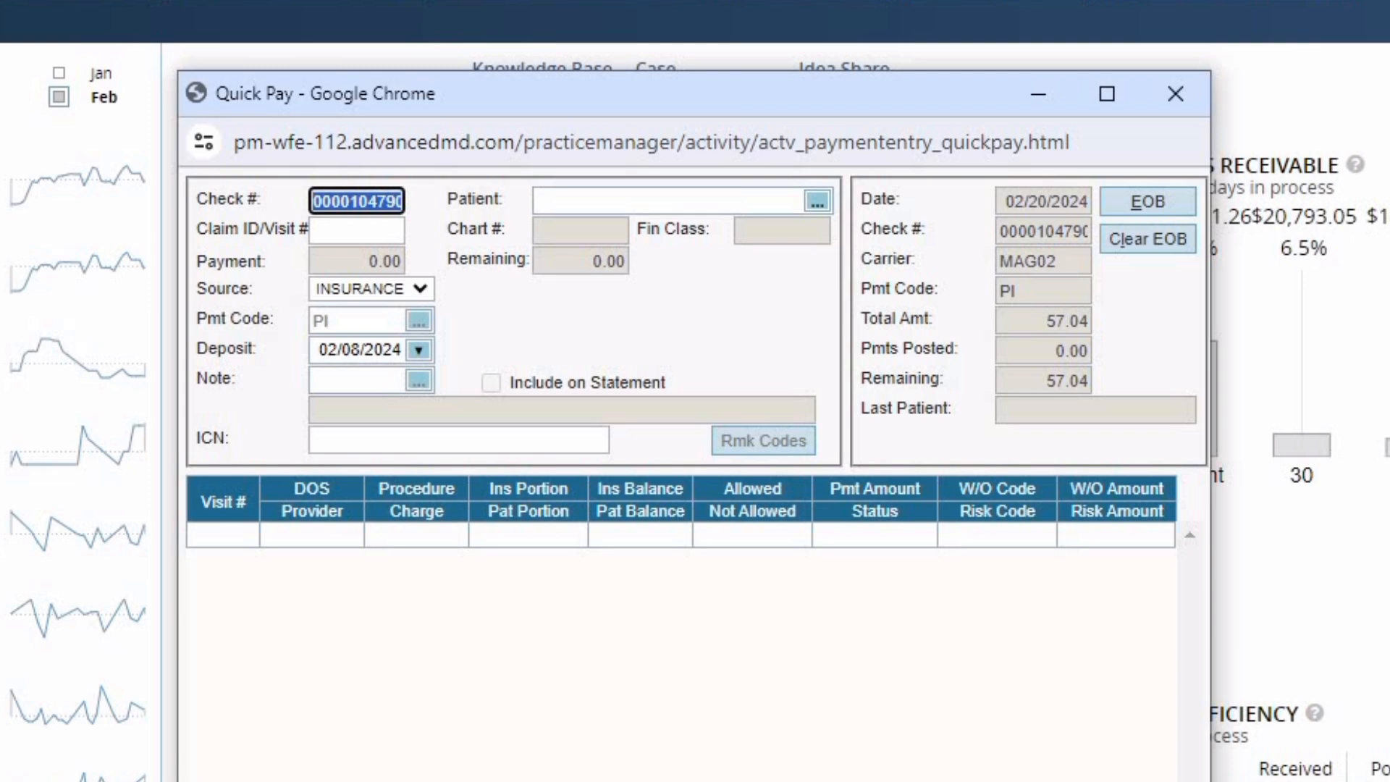
pyautogui.hotkey('shift', 'Tab')
# - Search for the patient by name and attach the matching patient to the payment
pyautogui.click(818, 201)
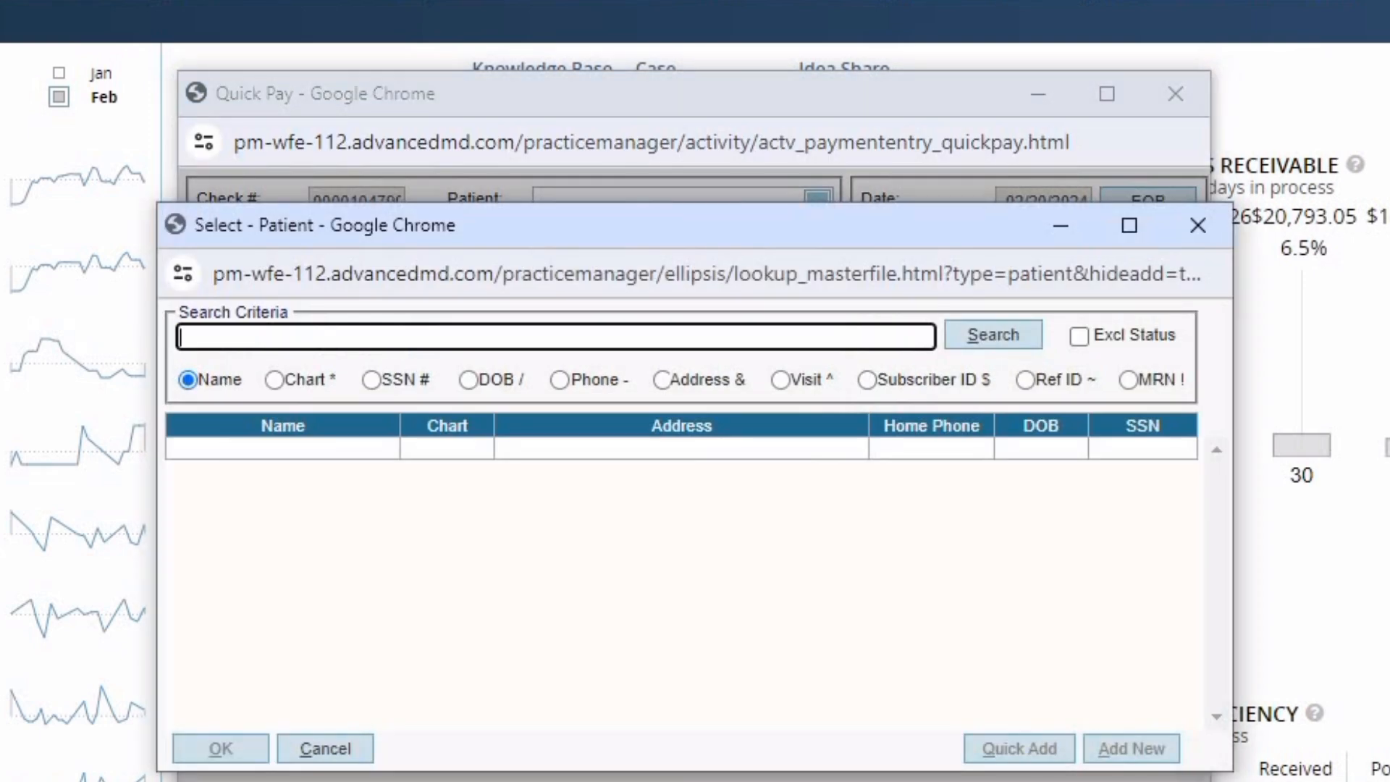
pyautogui.write('IMB')
pyautogui.press('Tab')
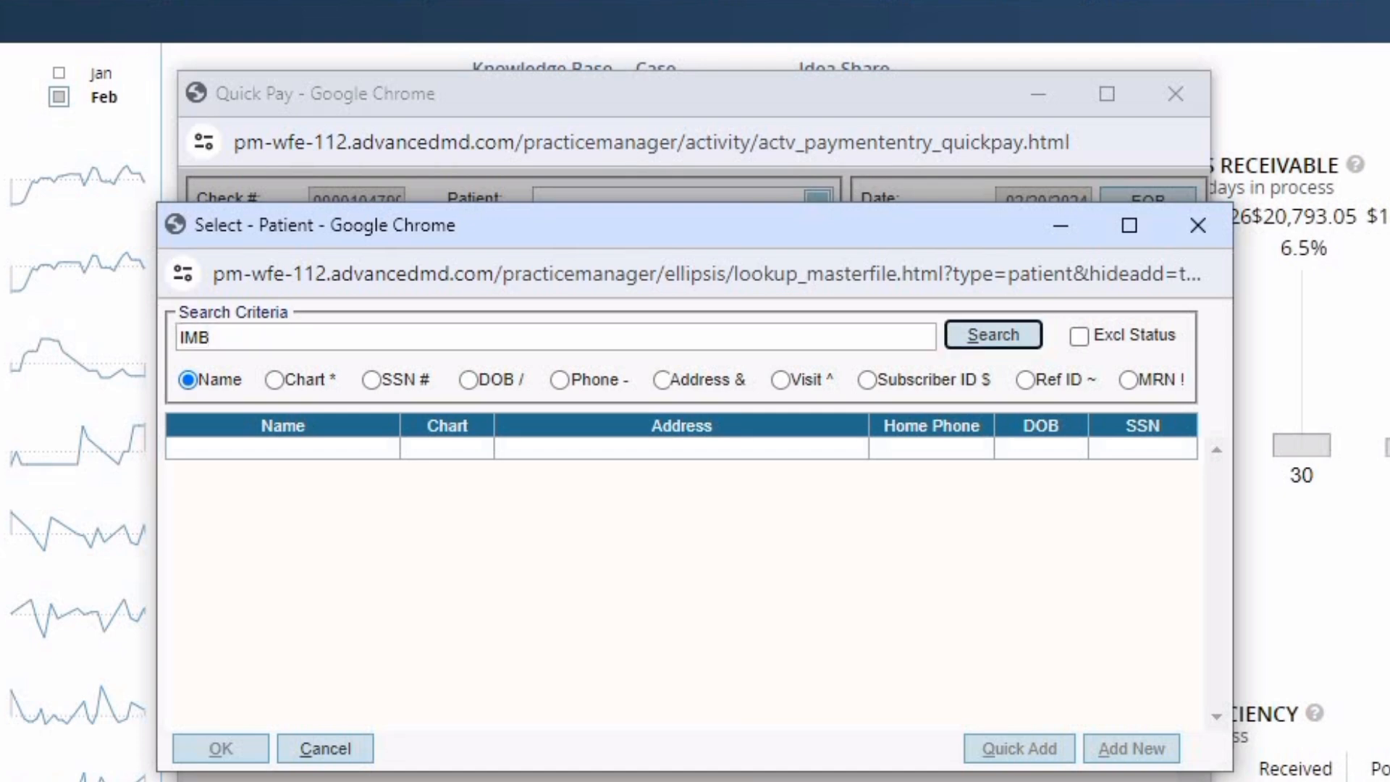
pyautogui.press('Return')
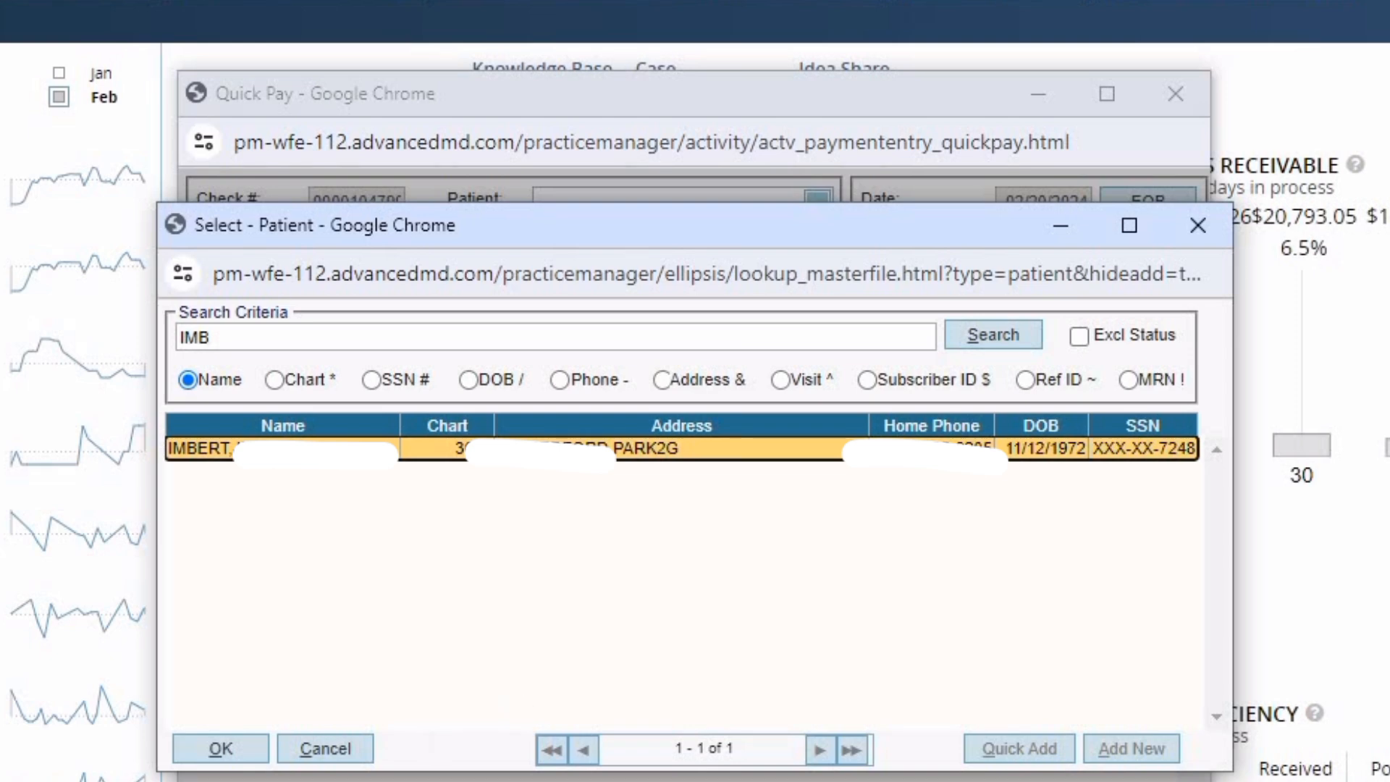
pyautogui.click(215, 752)
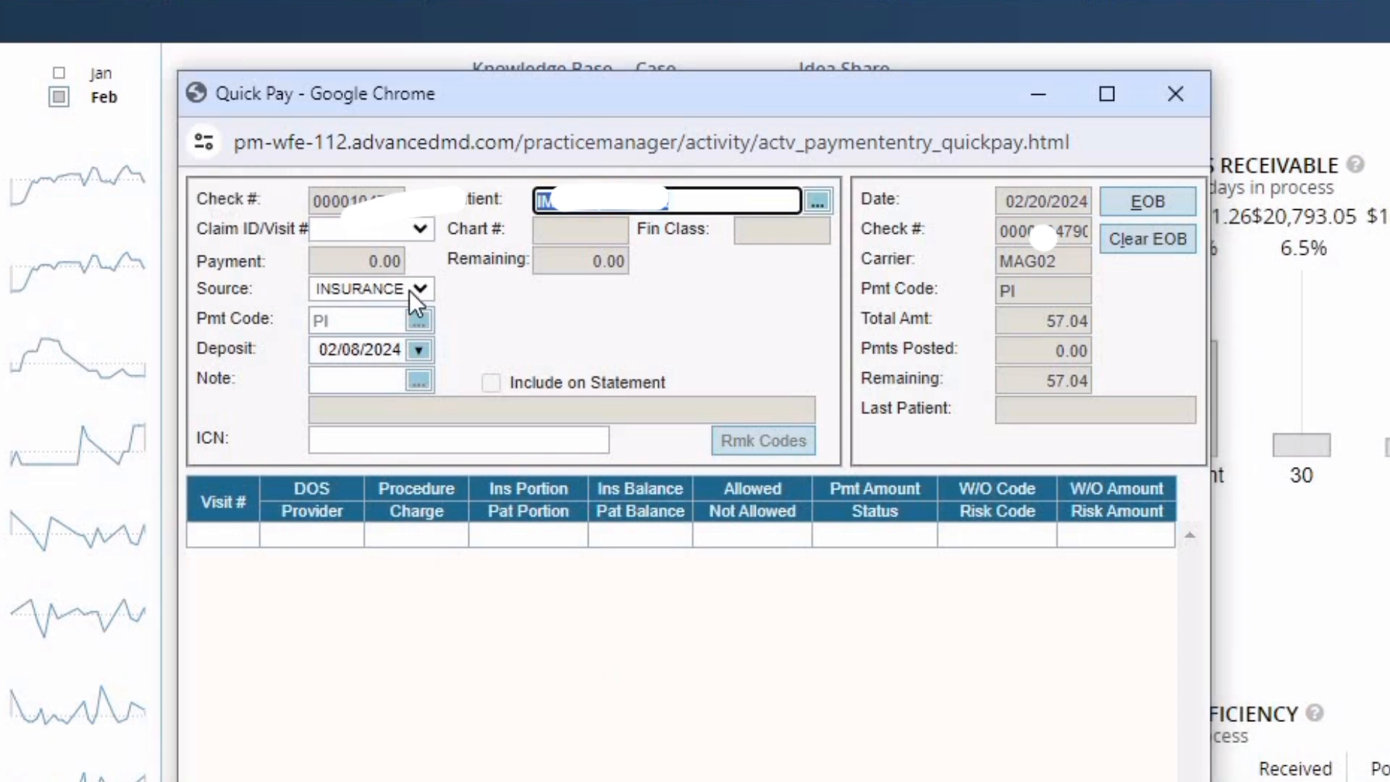
# - Select the 01/25/24 visit from the Claim ID/Visit # list
pyautogui.click(341, 230)
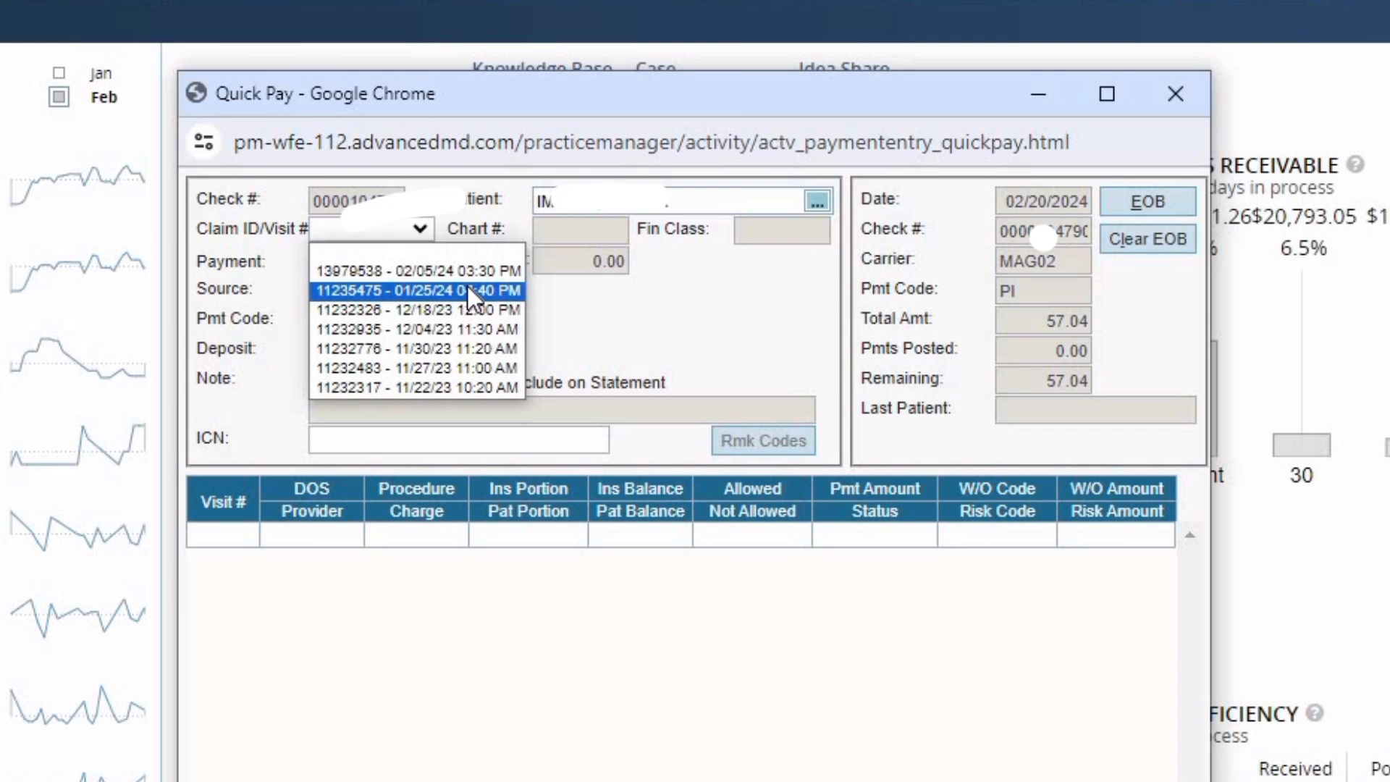
pyautogui.click(467, 289)
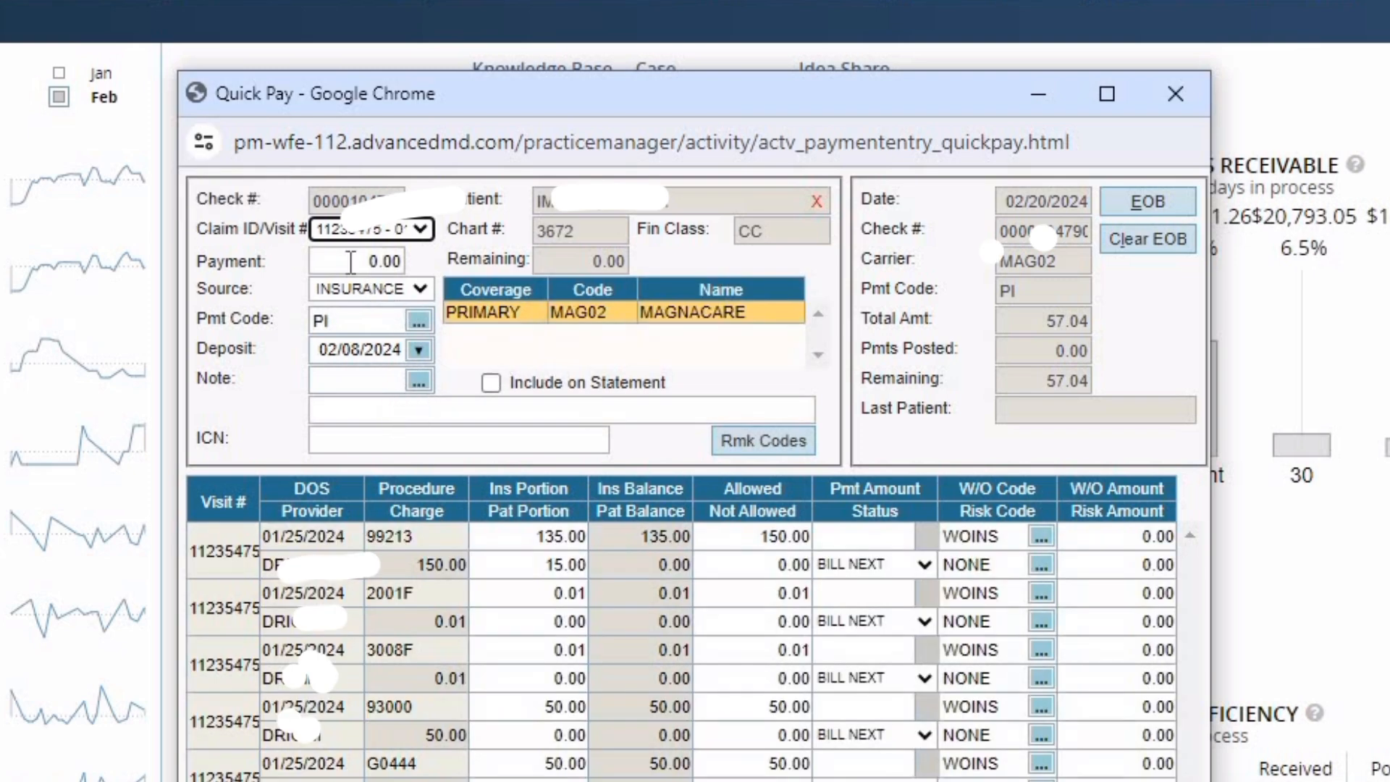
# - Correct the visit payment amount from 5704 to 57.04 after the over-amount warning
pyautogui.press('Tab')
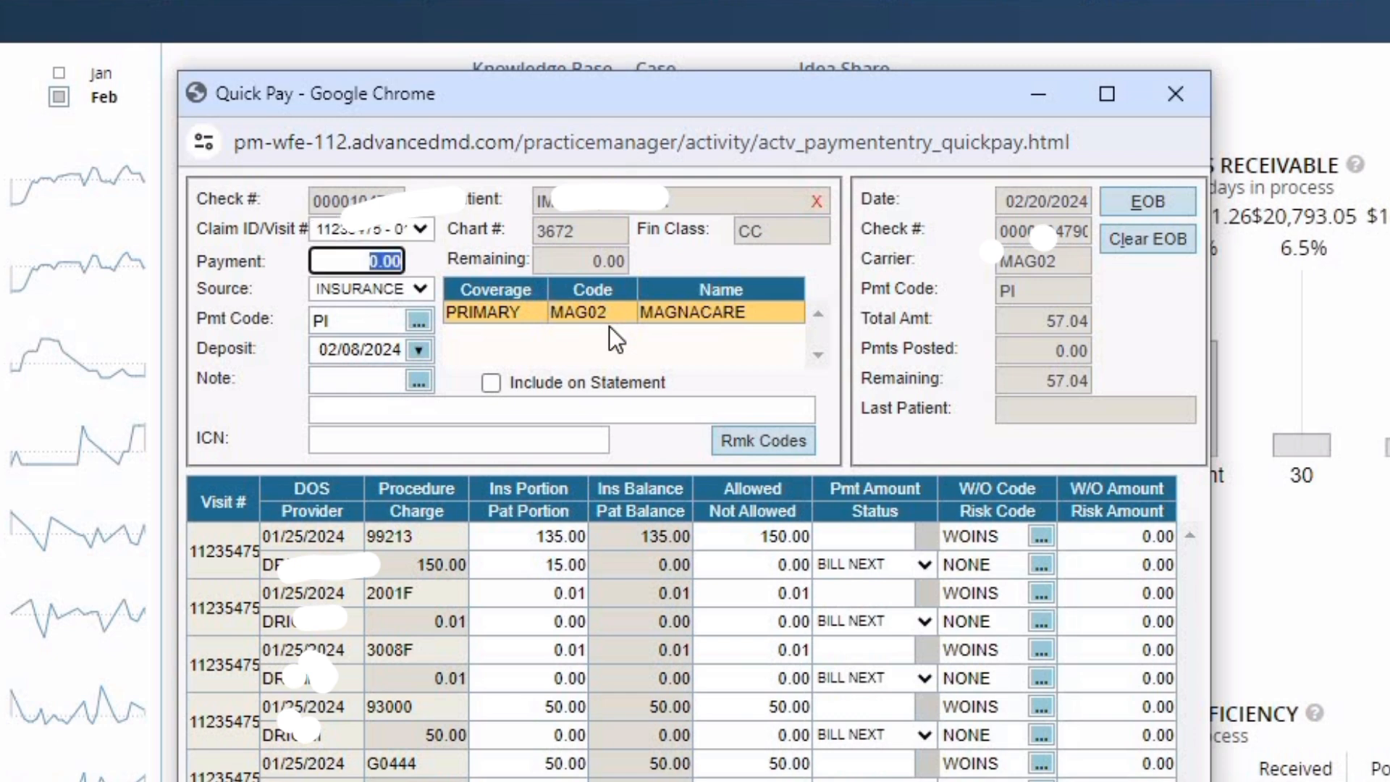
pyautogui.write('5704')
pyautogui.press('Tab')
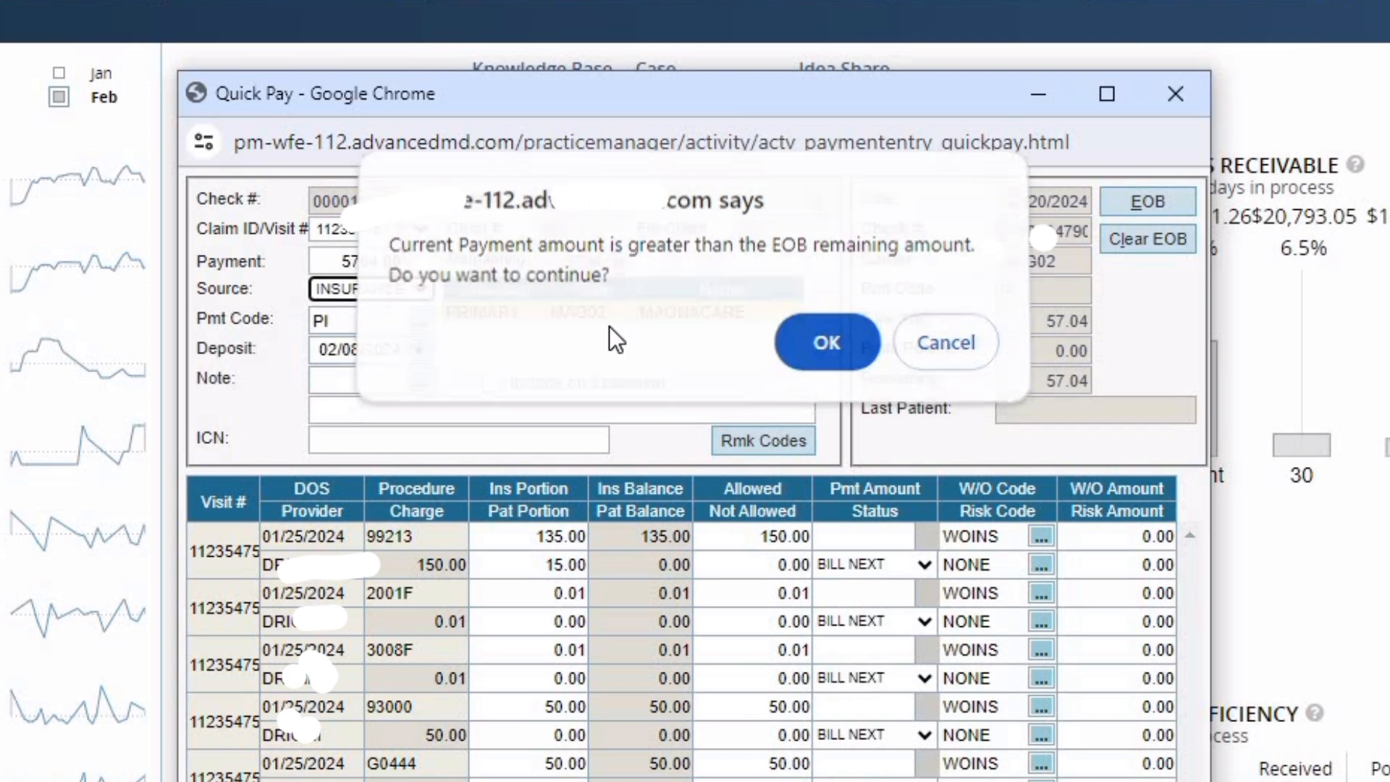
pyautogui.press('Return')
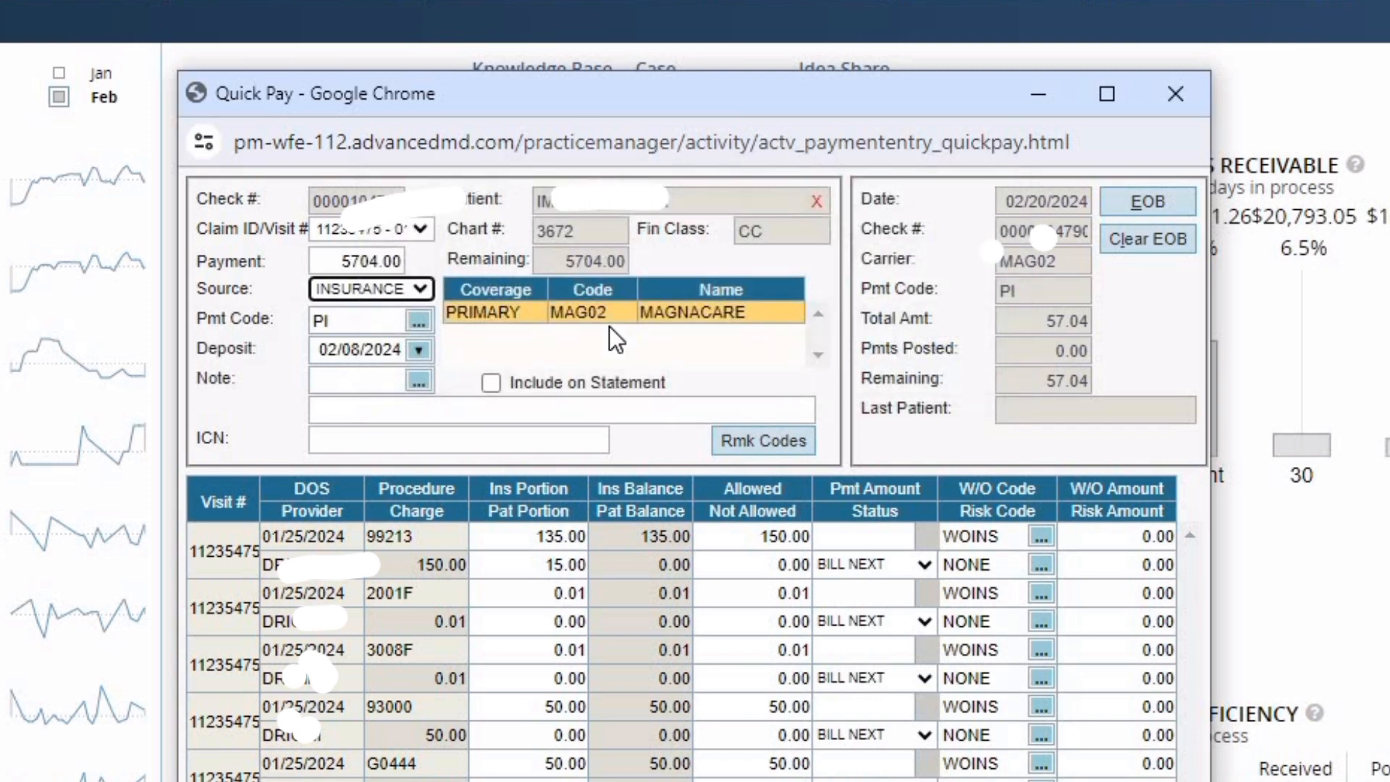
pyautogui.hotkey('shift', 'Tab')
pyautogui.write('57.04')
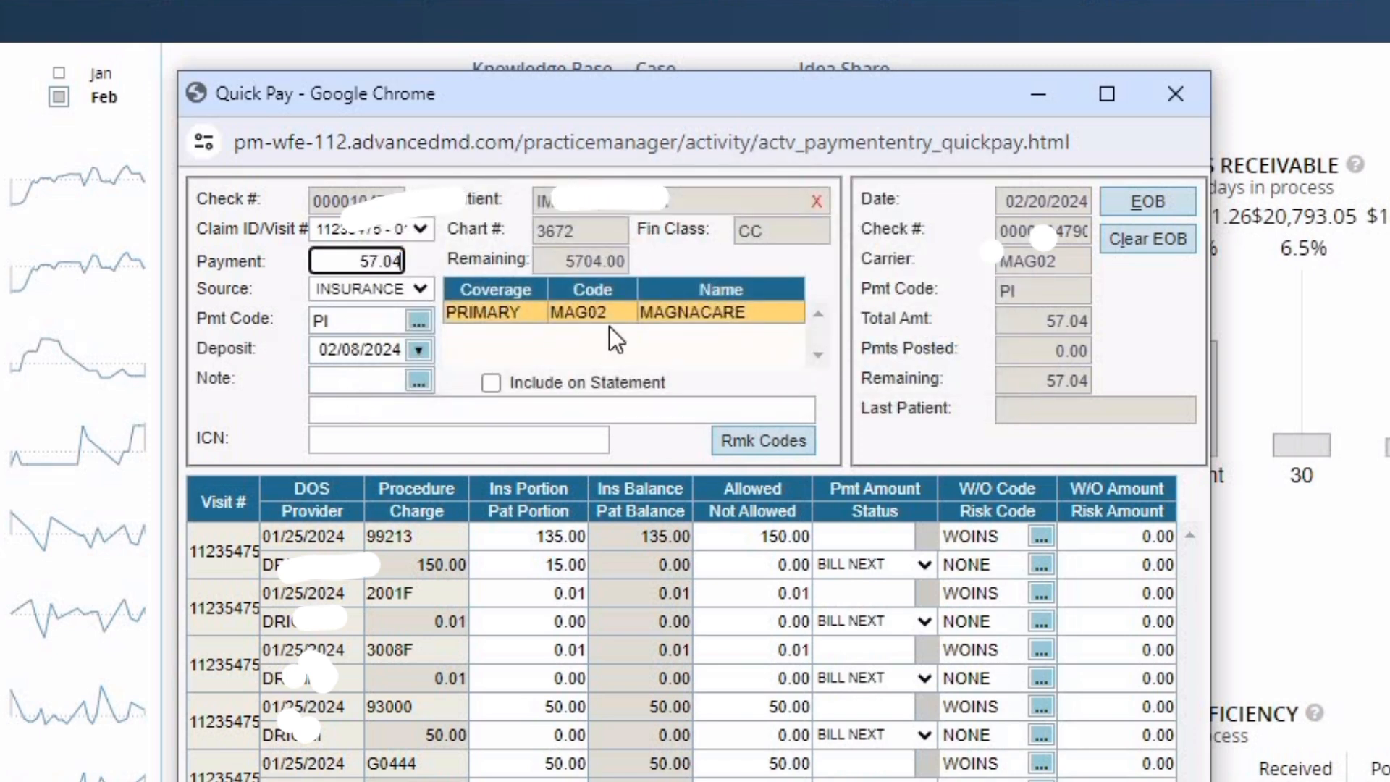
pyautogui.press('Tab')
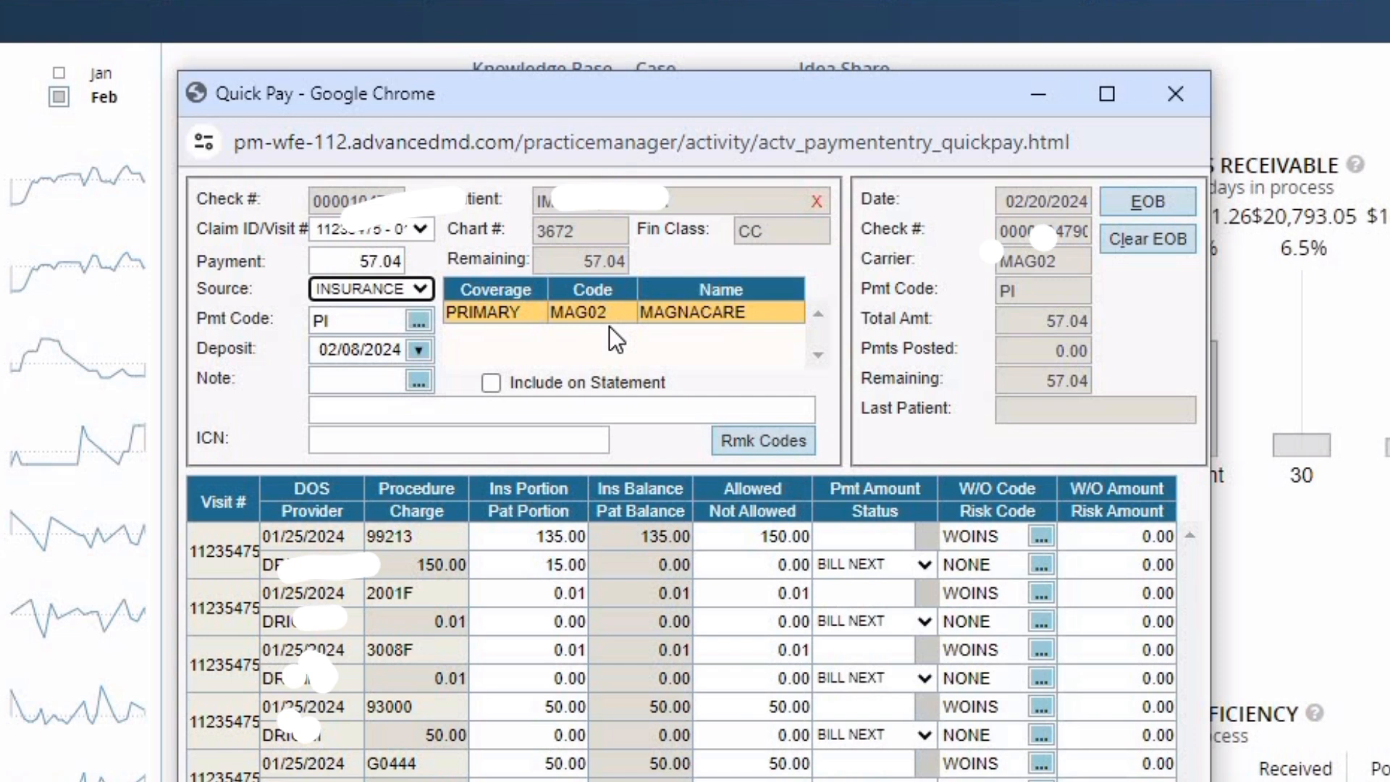
pyautogui.press('Tab')
pyautogui.press('Tab')
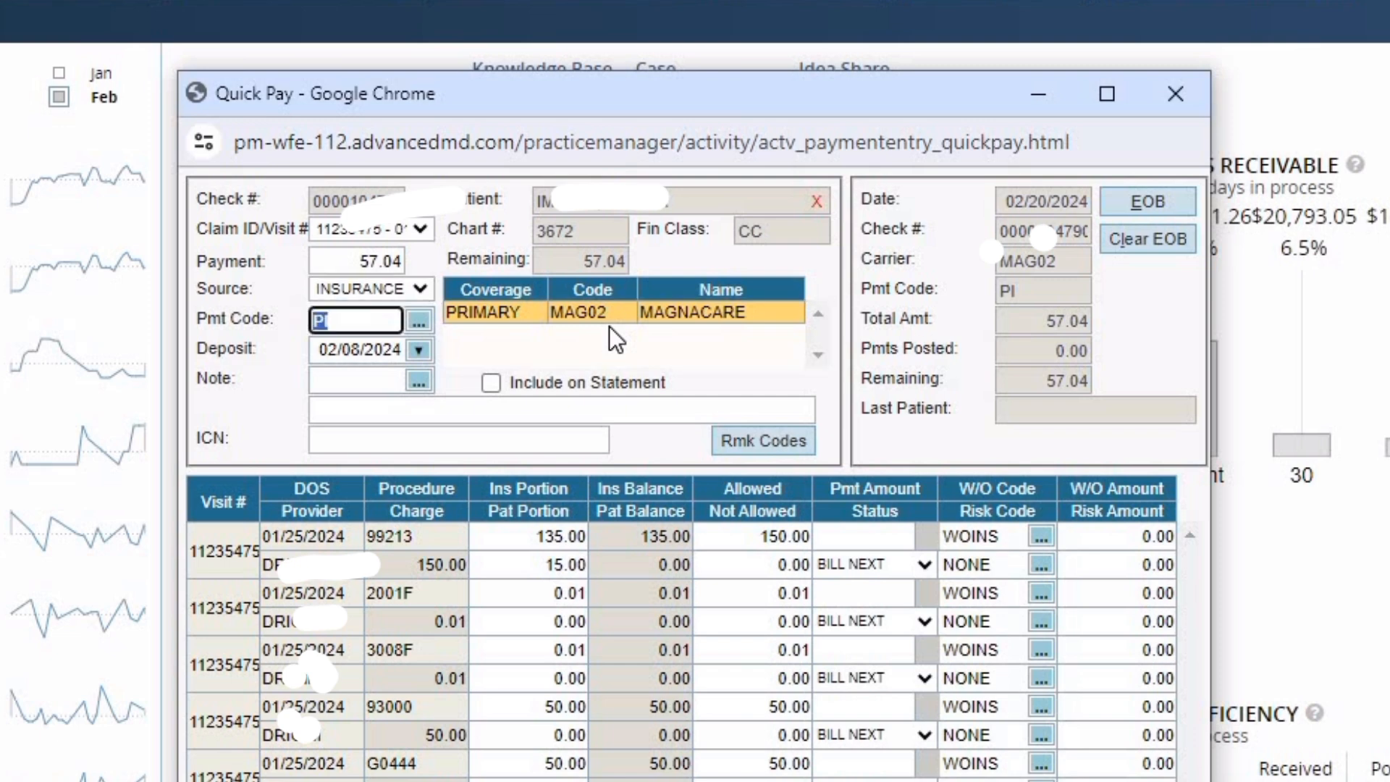
pyautogui.press('Tab')
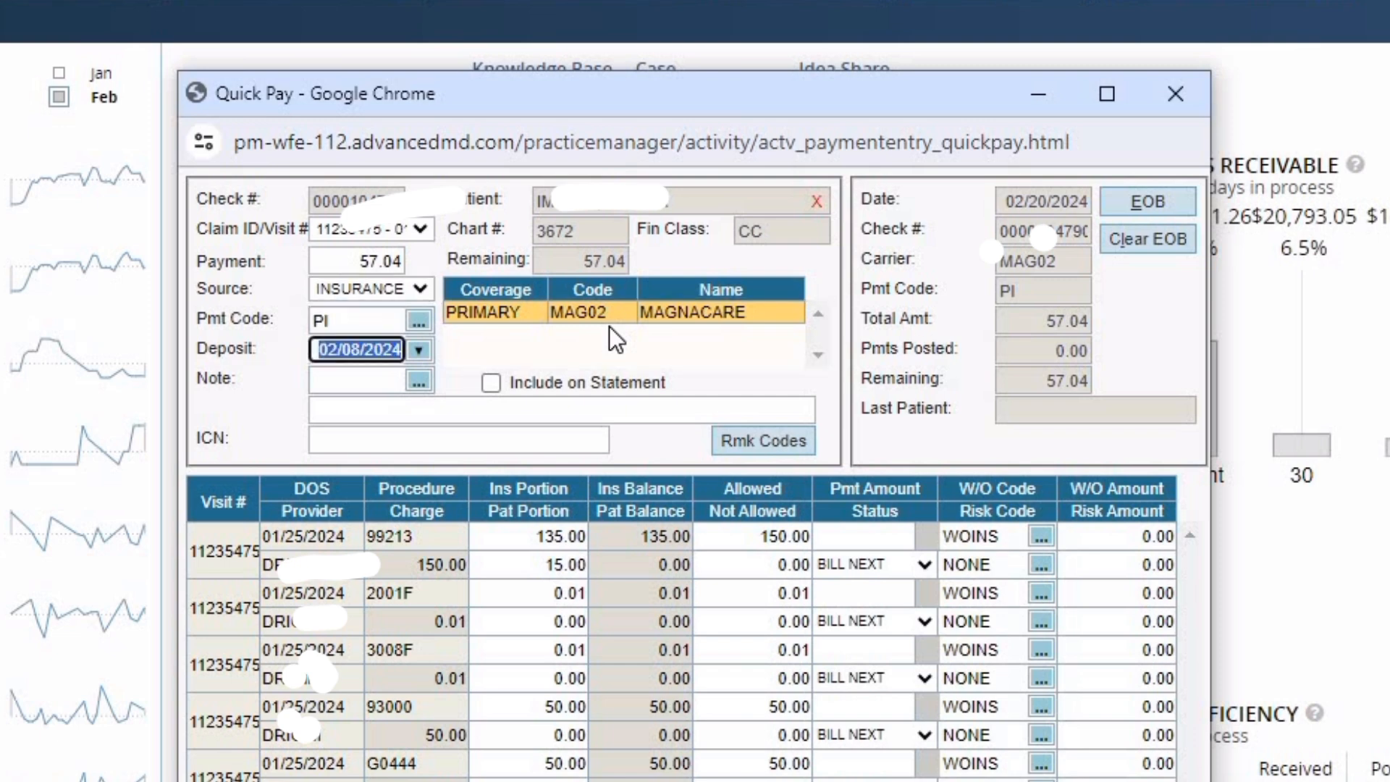
pyautogui.press('Tab')
pyautogui.press('Tab')
pyautogui.press('Tab')
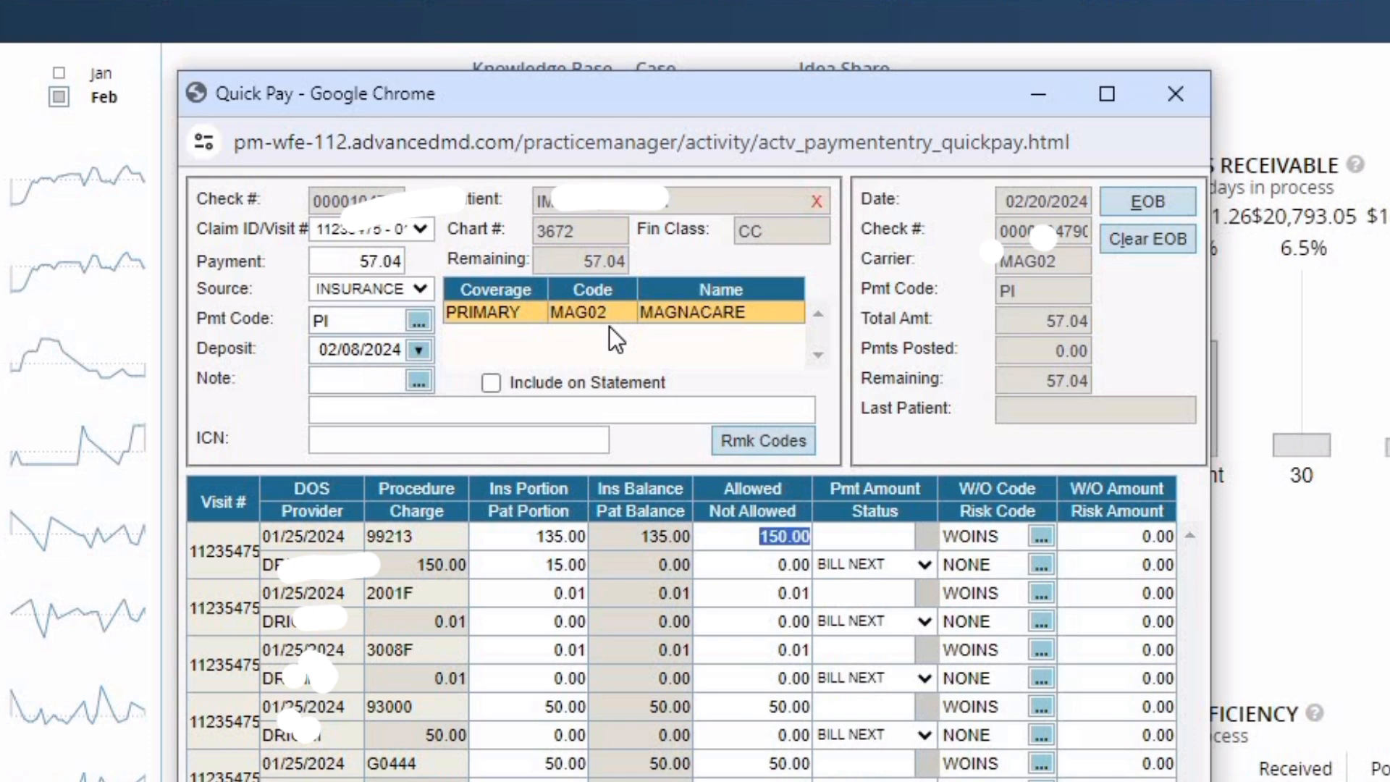
# - Enter 40.00 allowed and 25.00 paid on the 99213 line, then open its reason code adjustment
pyautogui.write('40')
pyautogui.press('Tab')
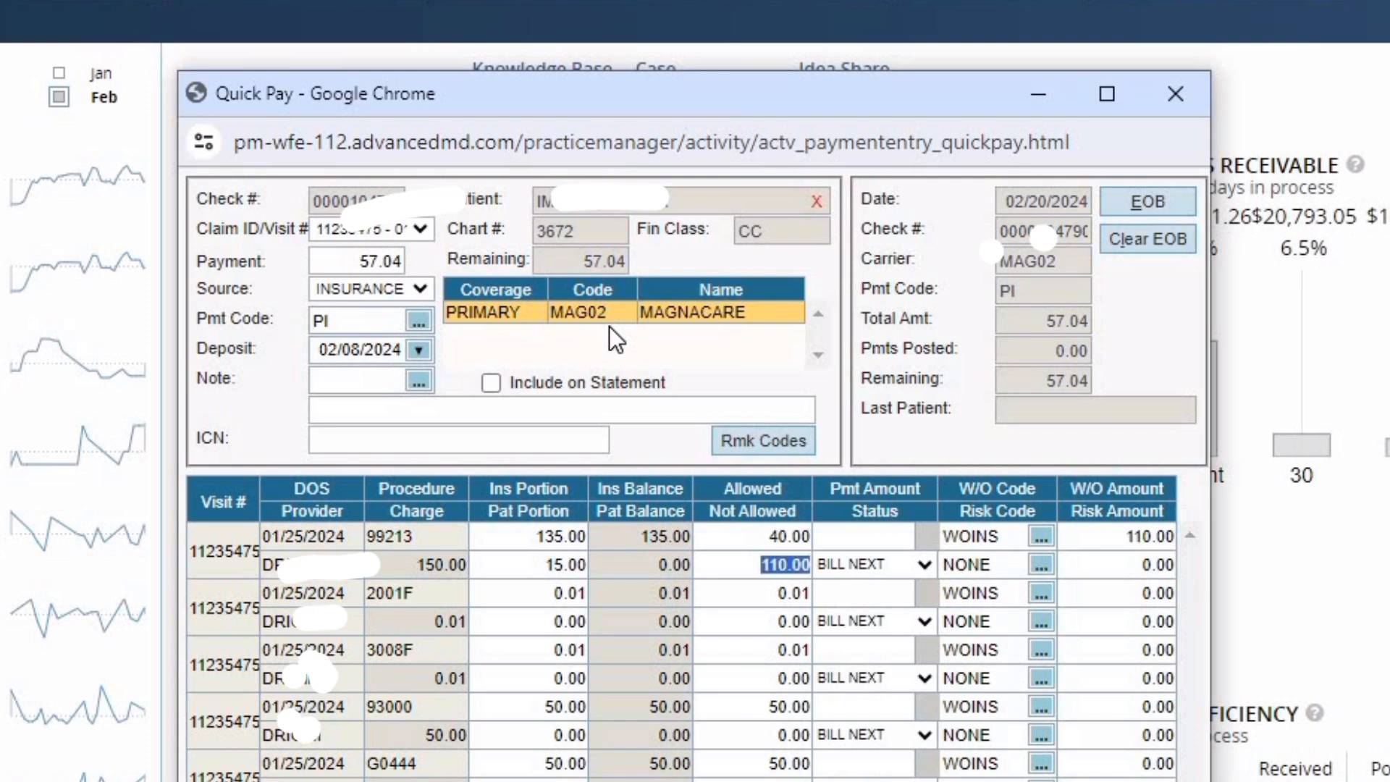
pyautogui.press('Tab')
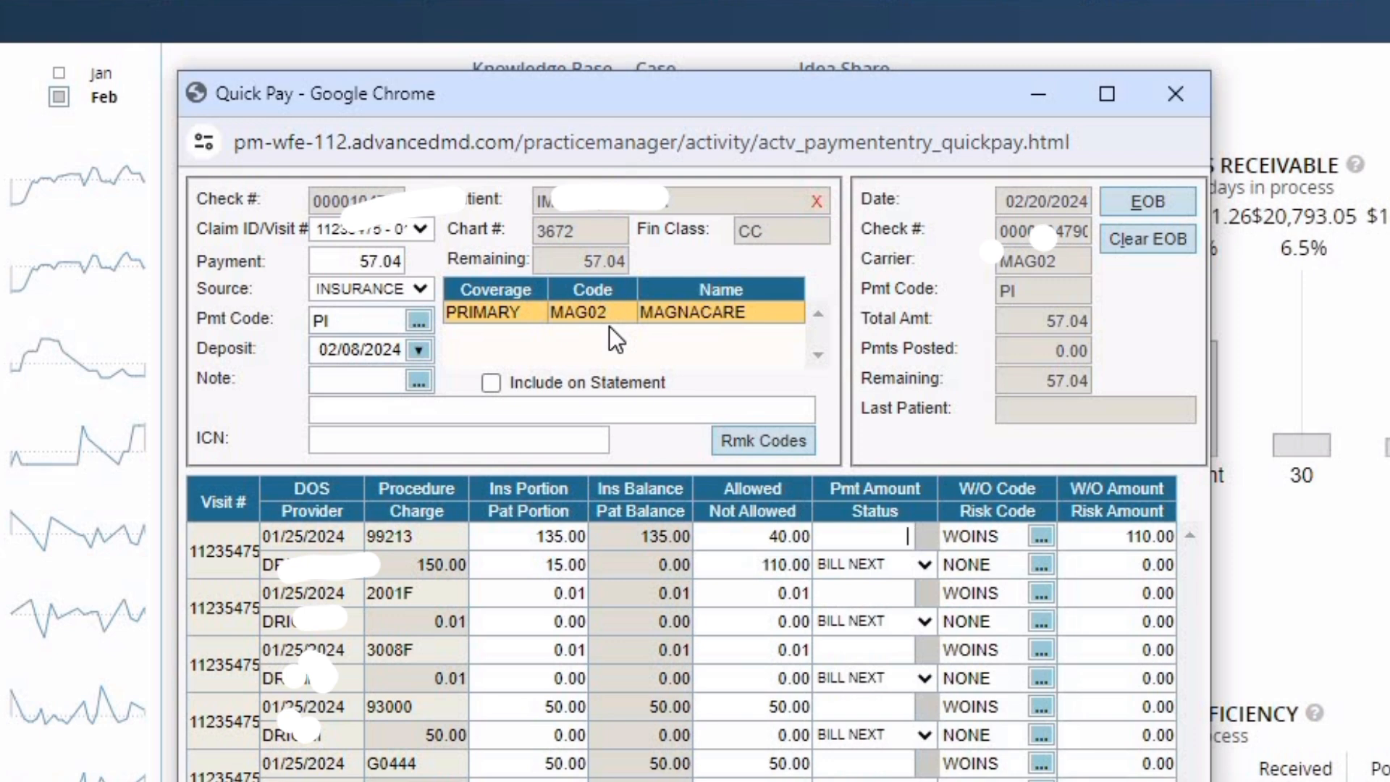
pyautogui.write('25')
pyautogui.press('Tab')
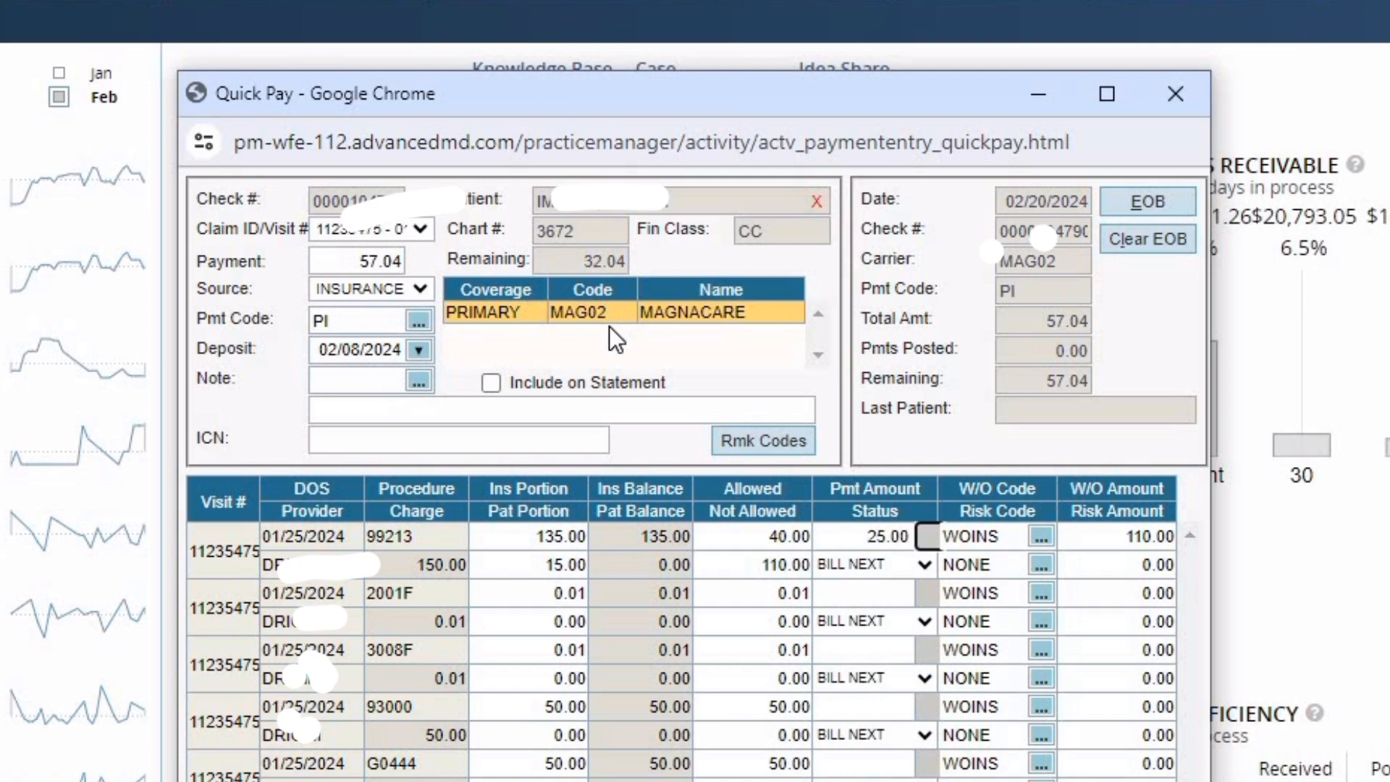
pyautogui.press('Return')
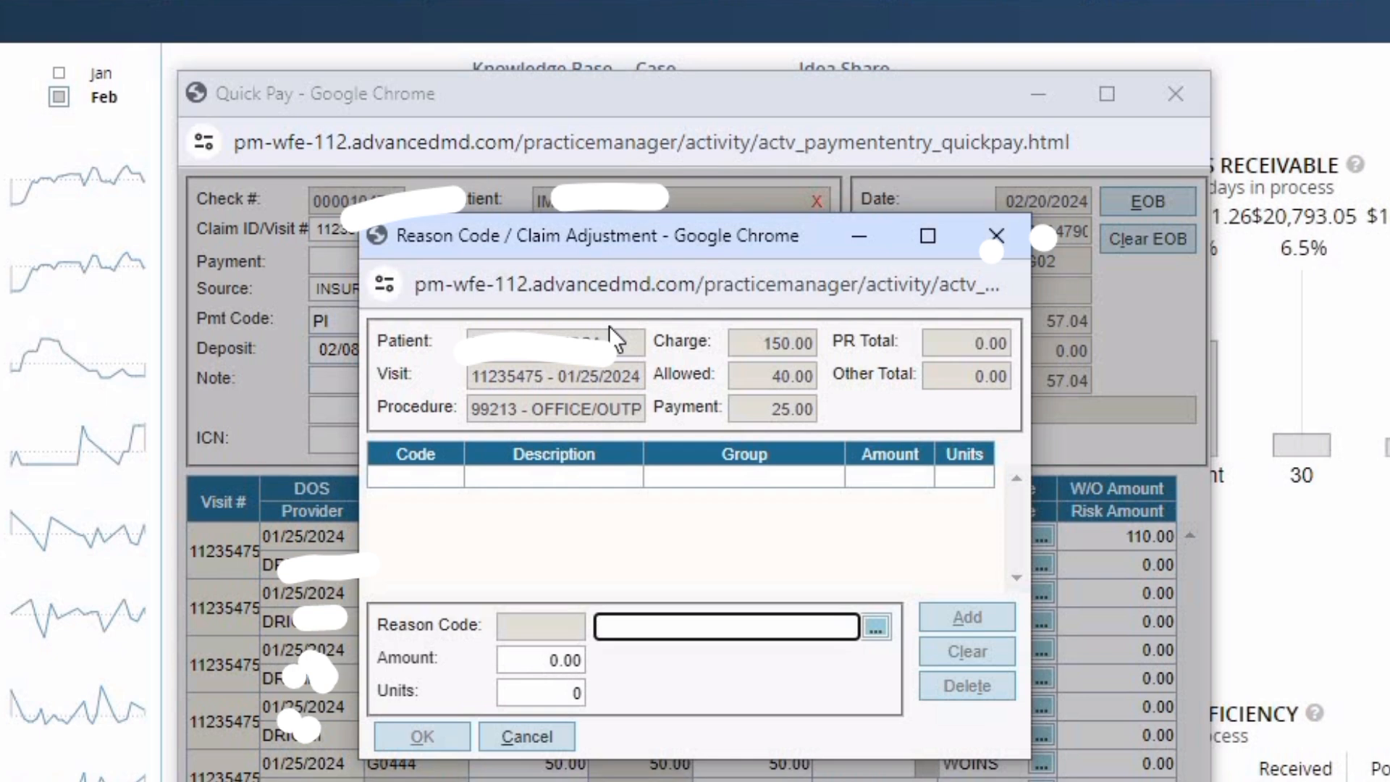
# - Add a 15.00 PR3 copayment adjustment to the 99213 line and apply it despite the warning
pyautogui.write('PR3')
pyautogui.press('Tab')
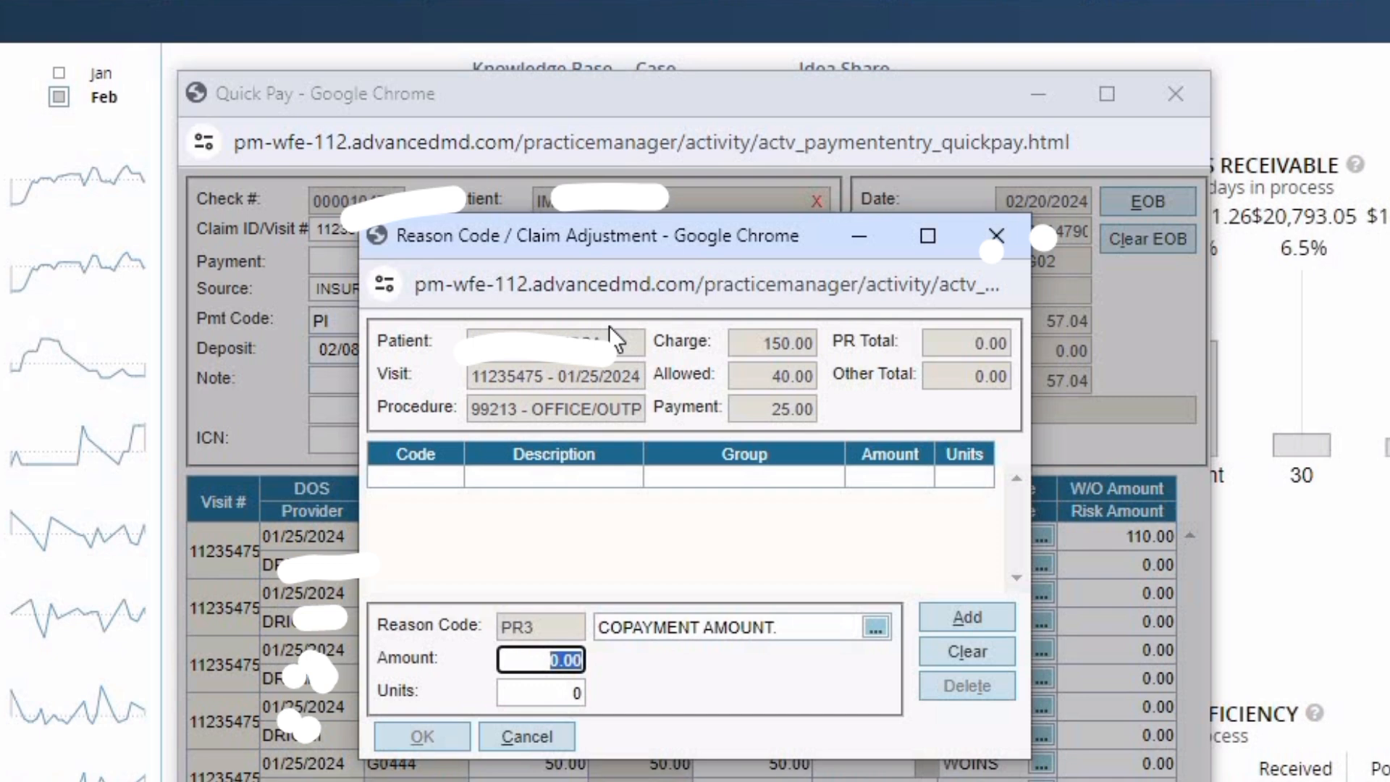
pyautogui.write('15')
pyautogui.press('Tab')
pyautogui.press('Return')
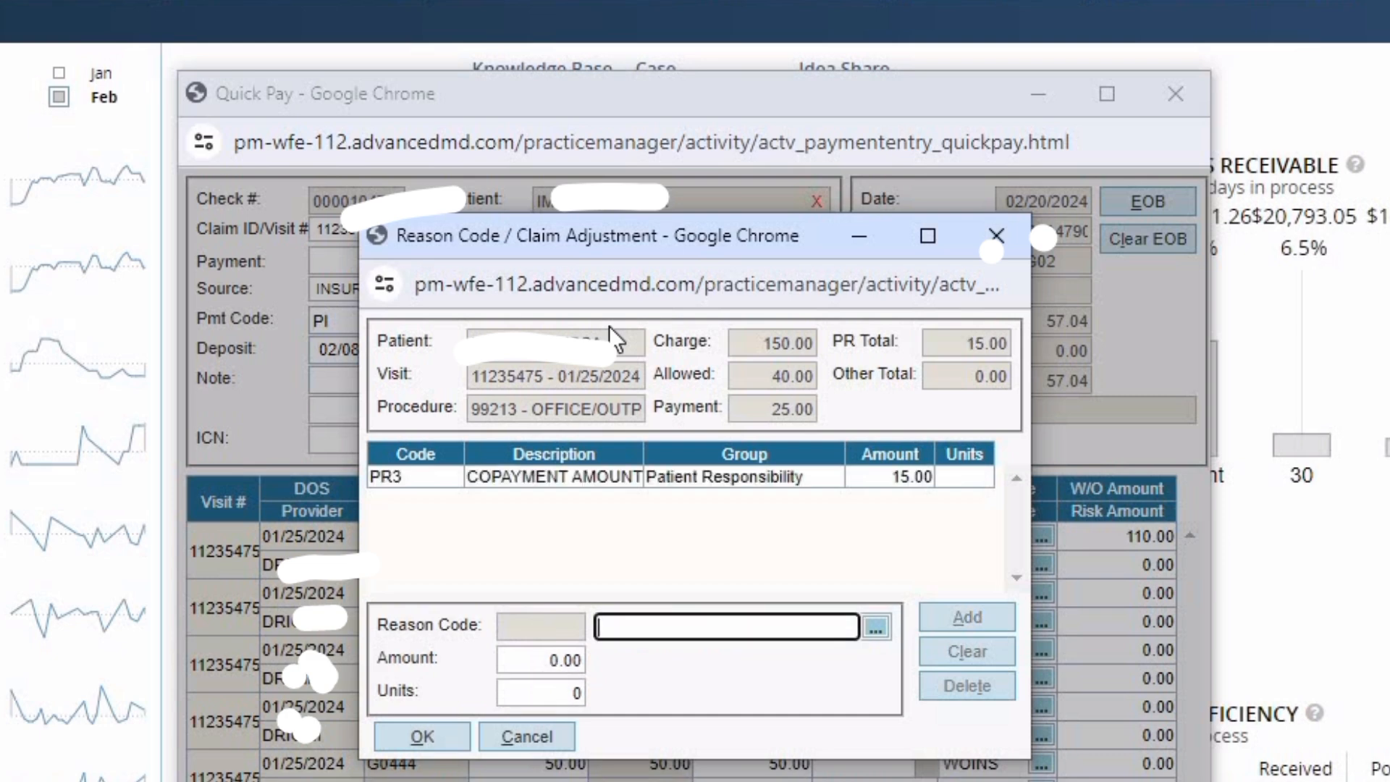
pyautogui.press('Return')
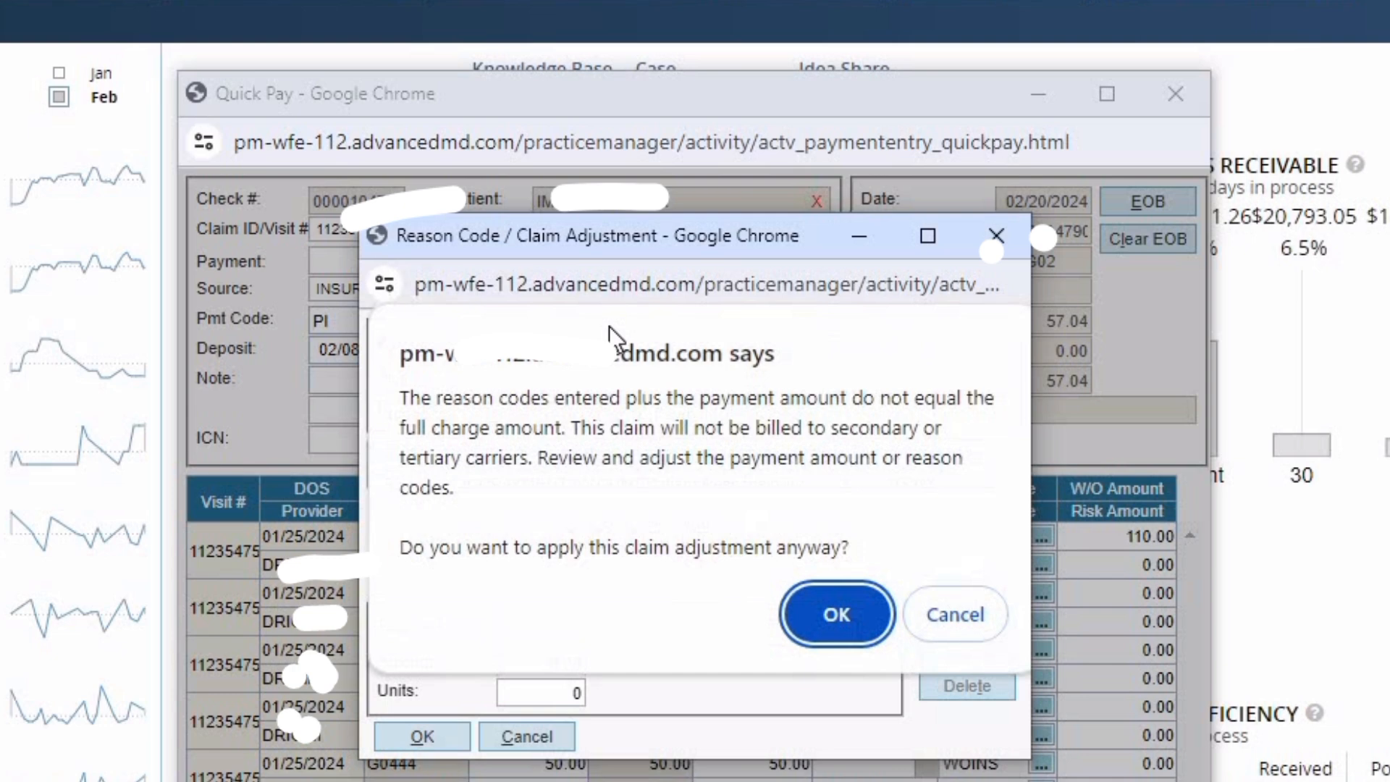
pyautogui.press('Return')
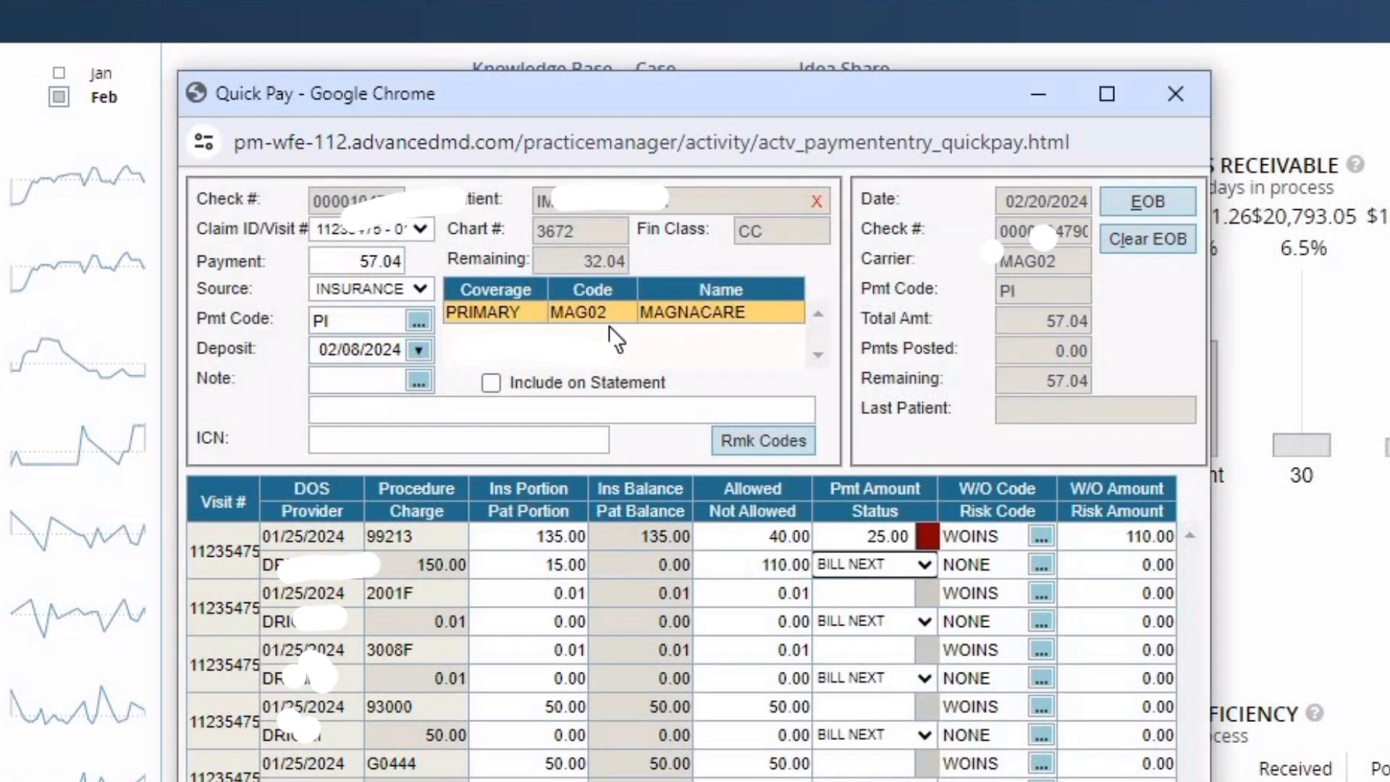
# - Set the 2001F line's allowed amount to 0.00, writing off its 0.01
pyautogui.press('Tab')
pyautogui.press('Tab')
pyautogui.press('Tab')
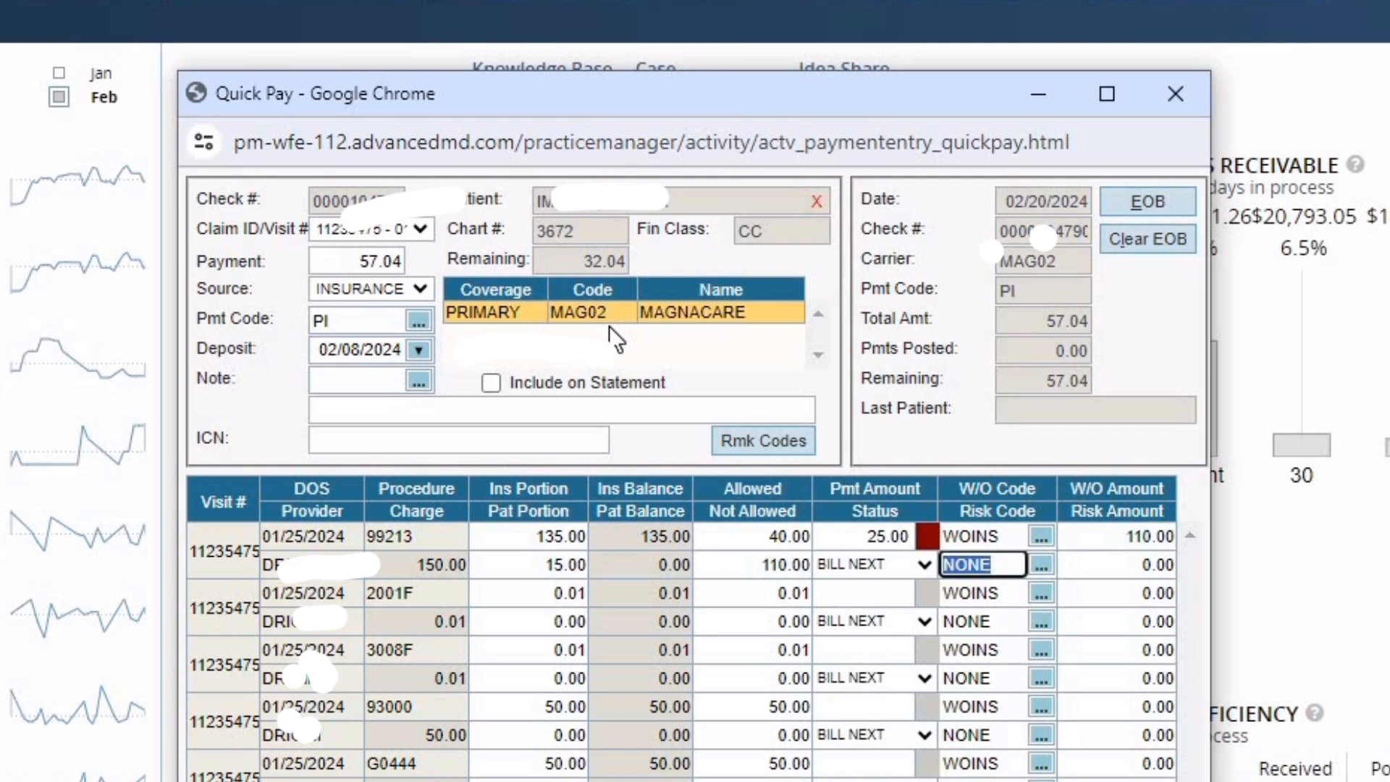
pyautogui.press('Tab')
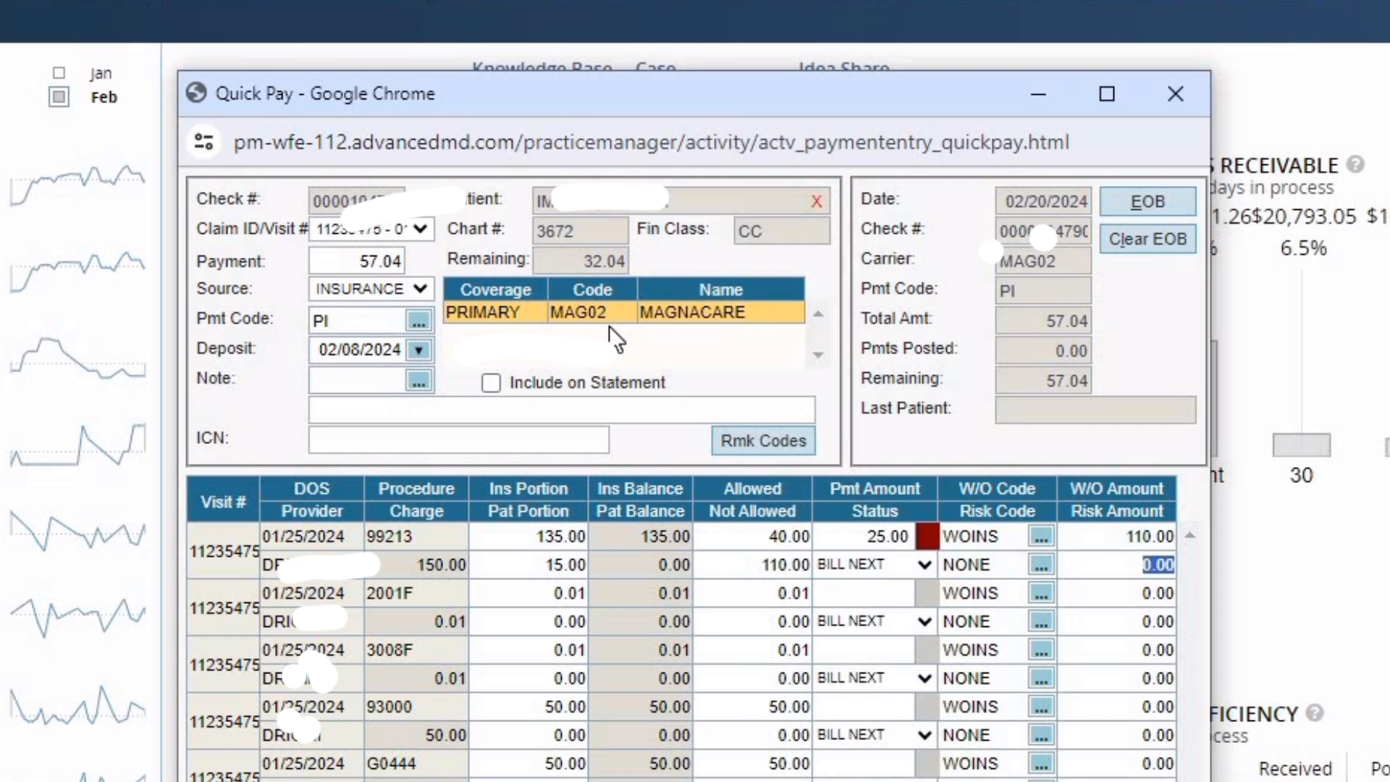
pyautogui.press('Tab')
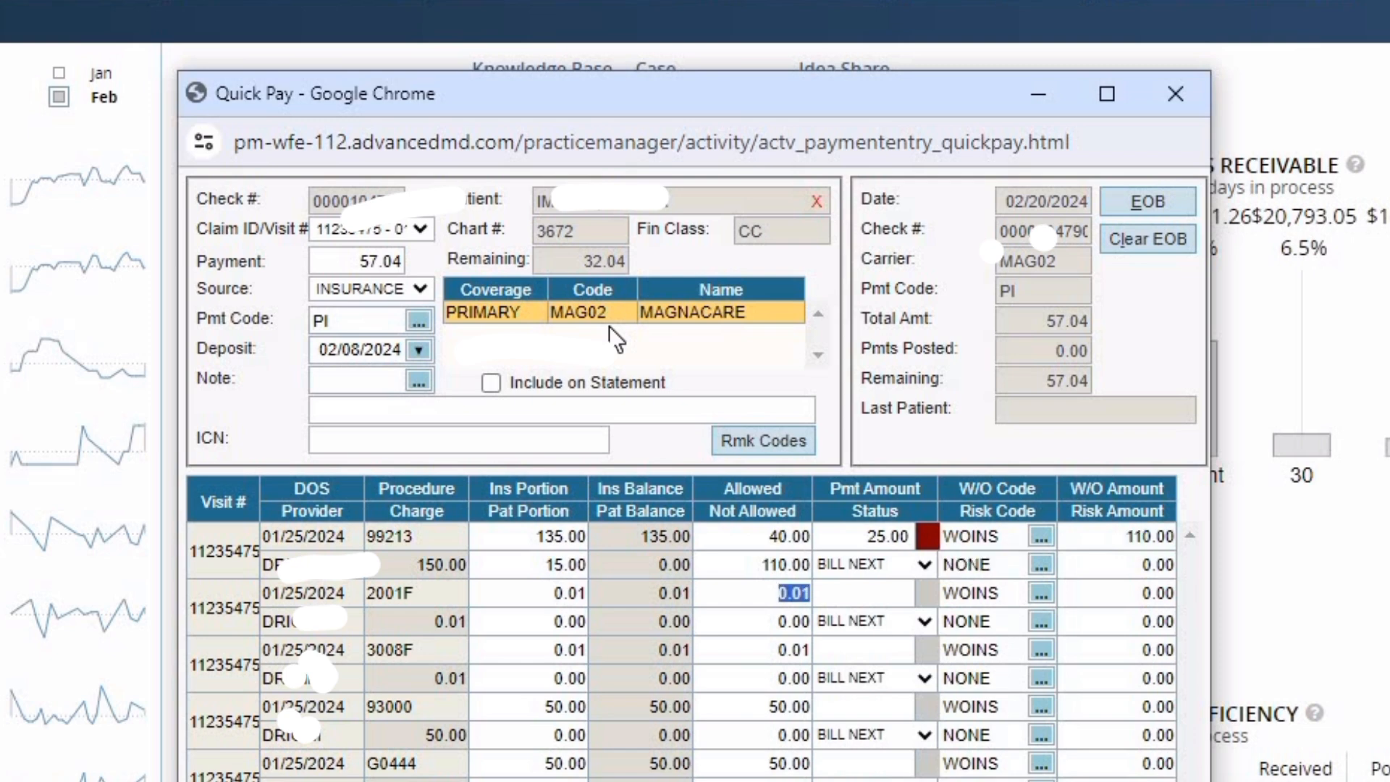
pyautogui.write('0')
pyautogui.press('Tab')
pyautogui.press('Tab')
pyautogui.press('Tab')
pyautogui.press('Tab')
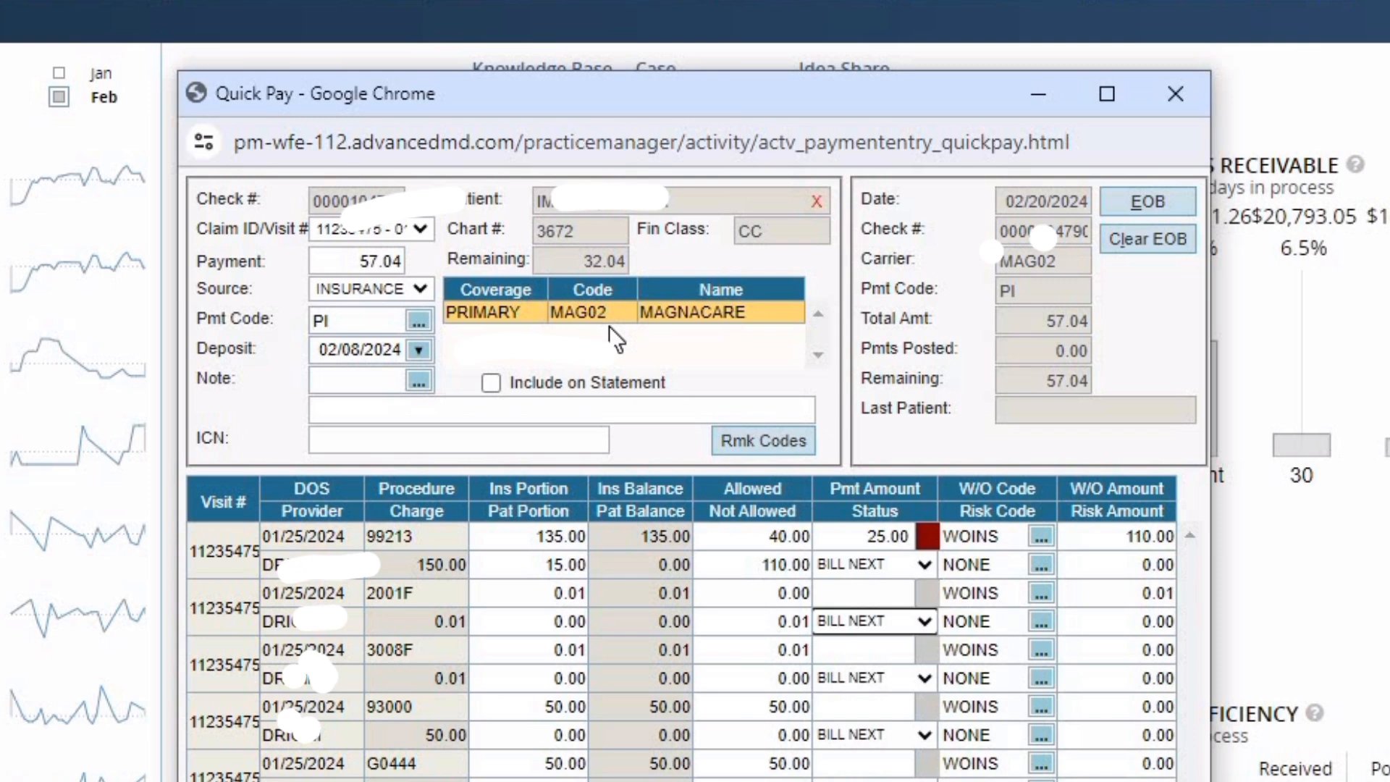
pyautogui.press('Tab')
pyautogui.press('Tab')
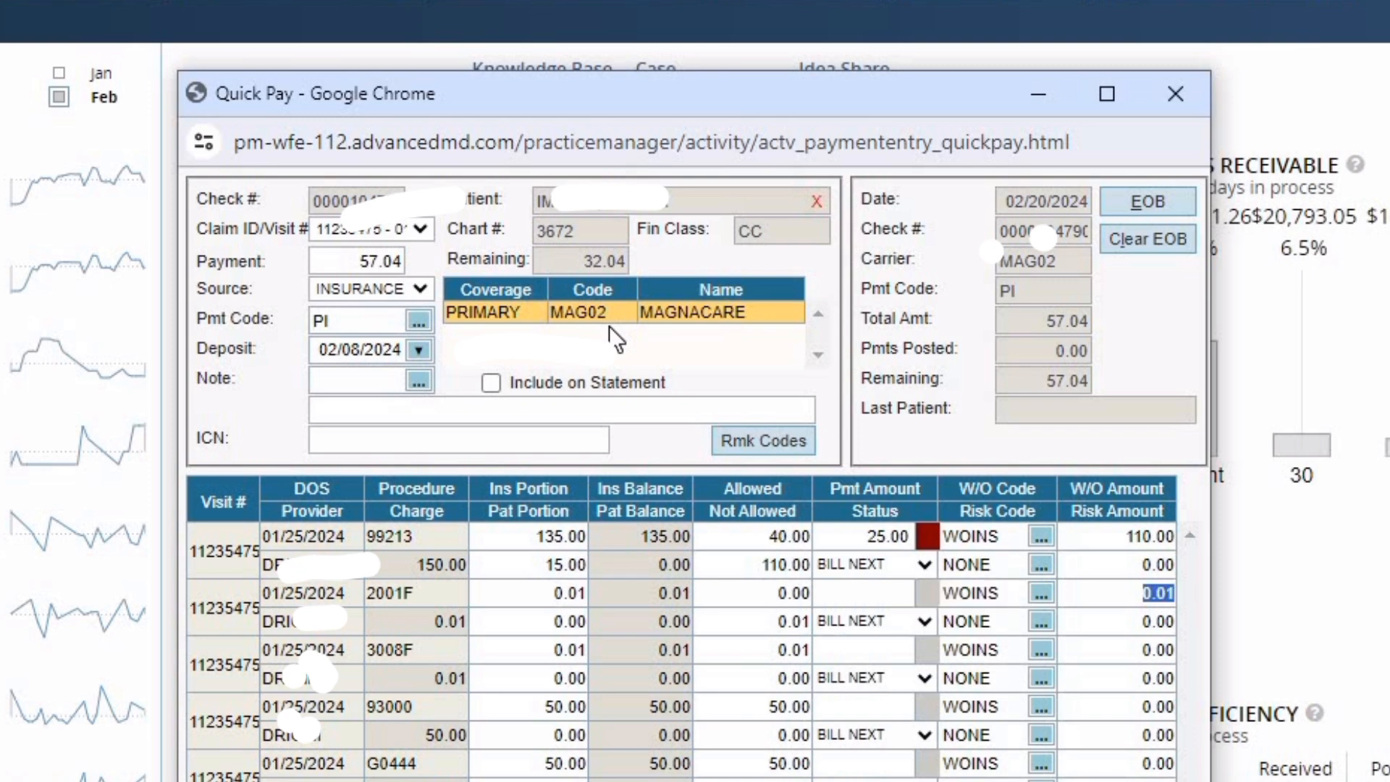
pyautogui.press('Tab')
# - Set the 3008F line's allowed amount to 0.00, writing off its 0.01
pyautogui.press('Tab')
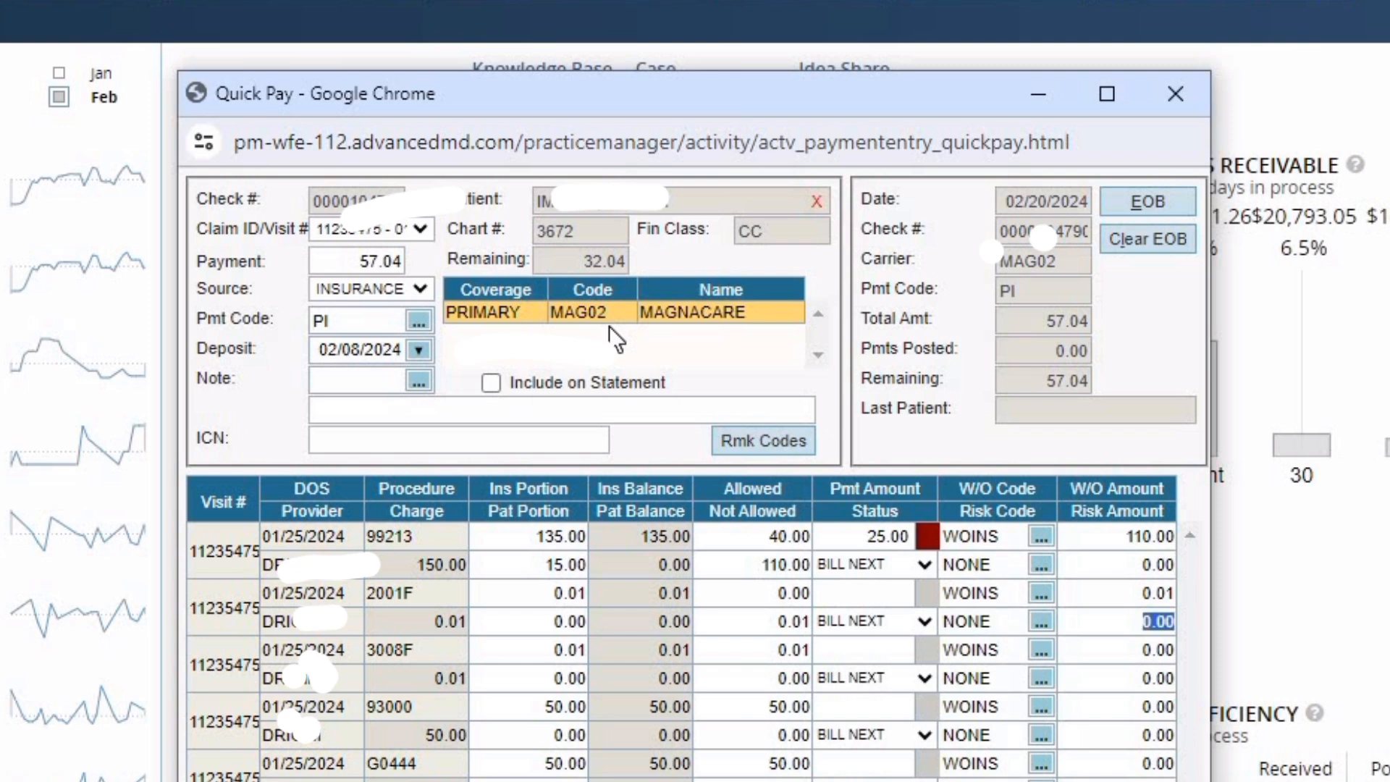
pyautogui.press('Tab')
pyautogui.write('0')
pyautogui.press('Tab')
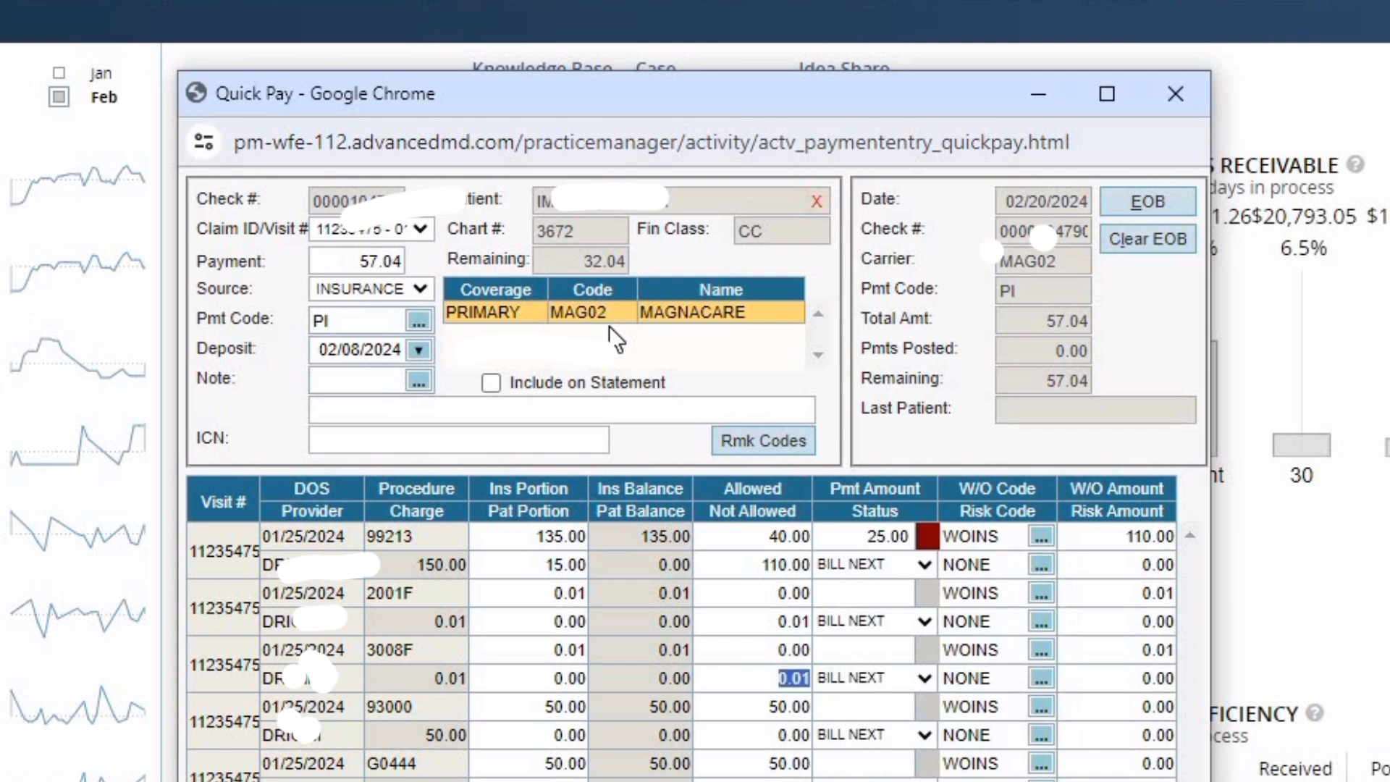
pyautogui.press('Tab')
pyautogui.press('Tab')
pyautogui.press('Tab')
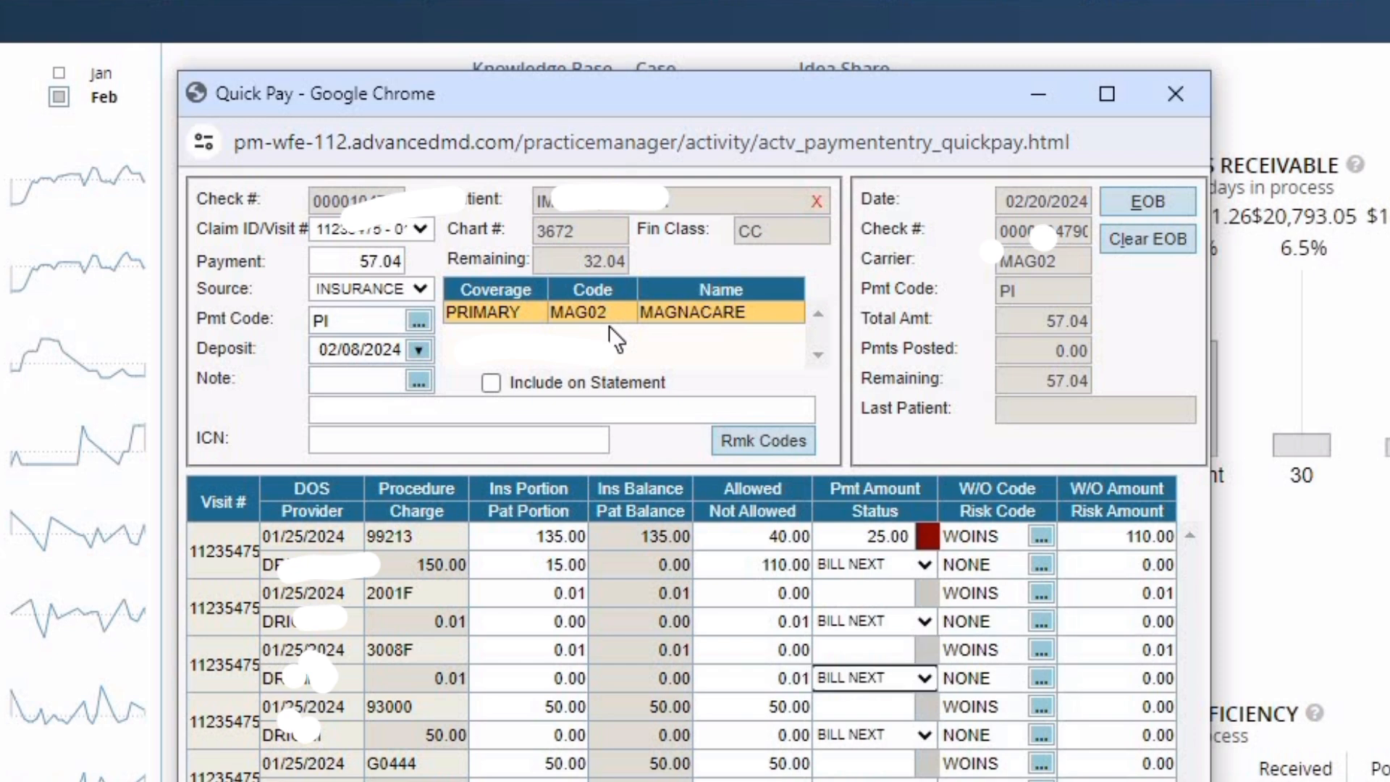
pyautogui.press('Tab')
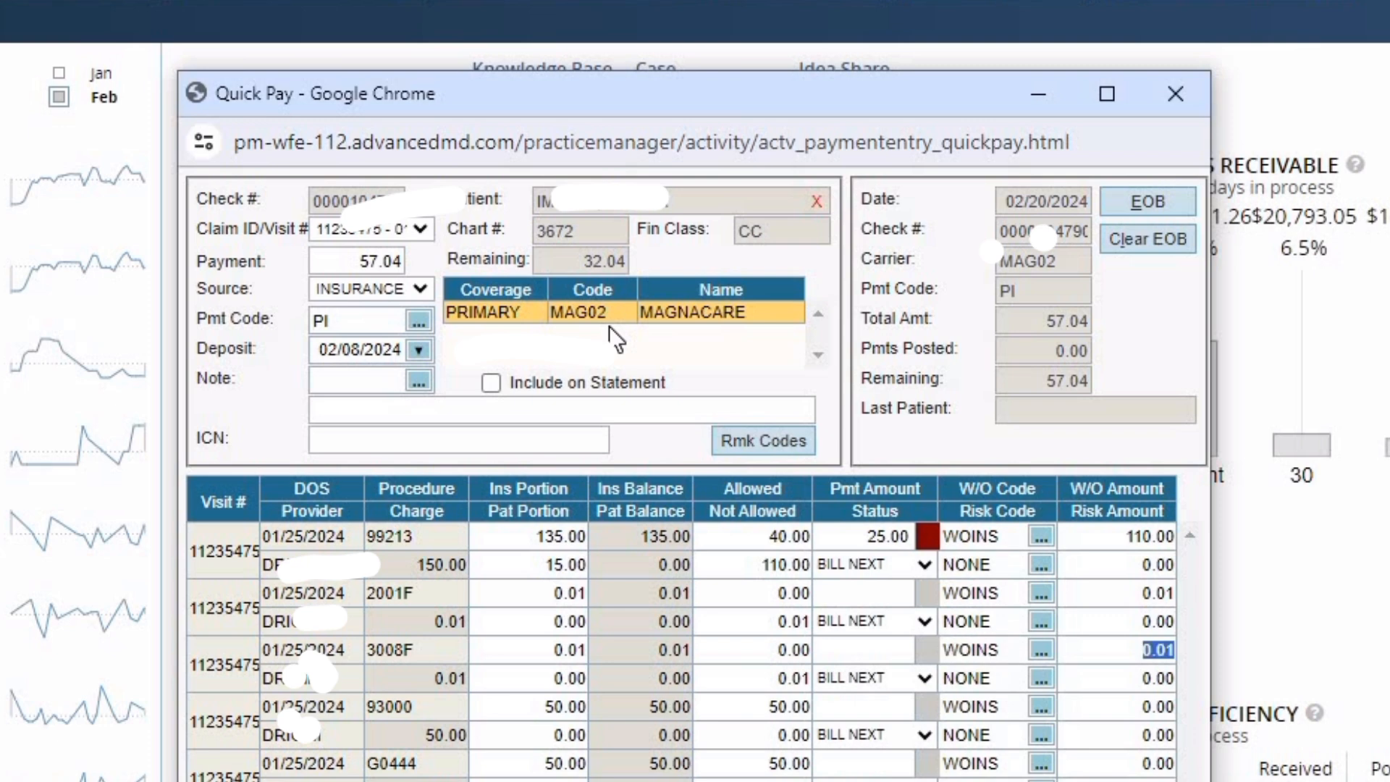
pyautogui.press('Tab')
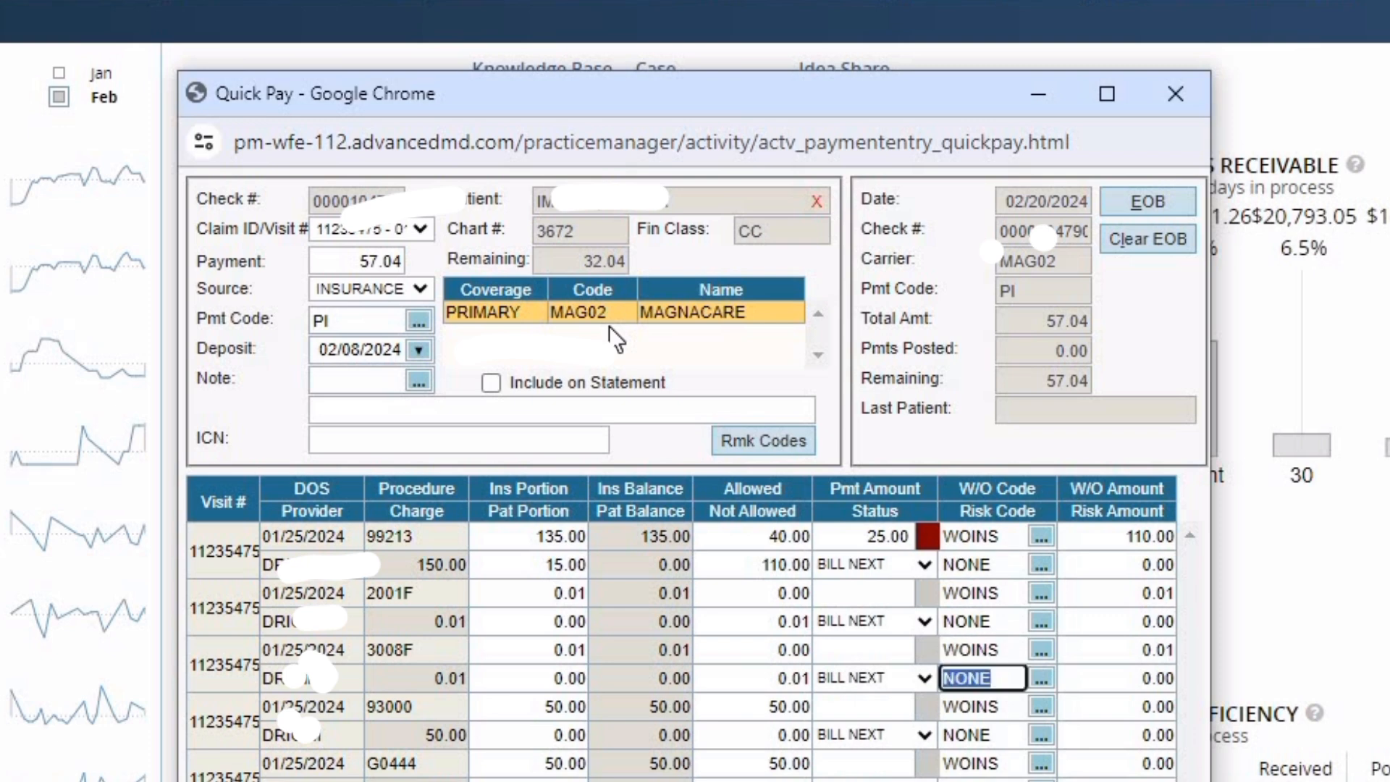
pyautogui.press('Tab')
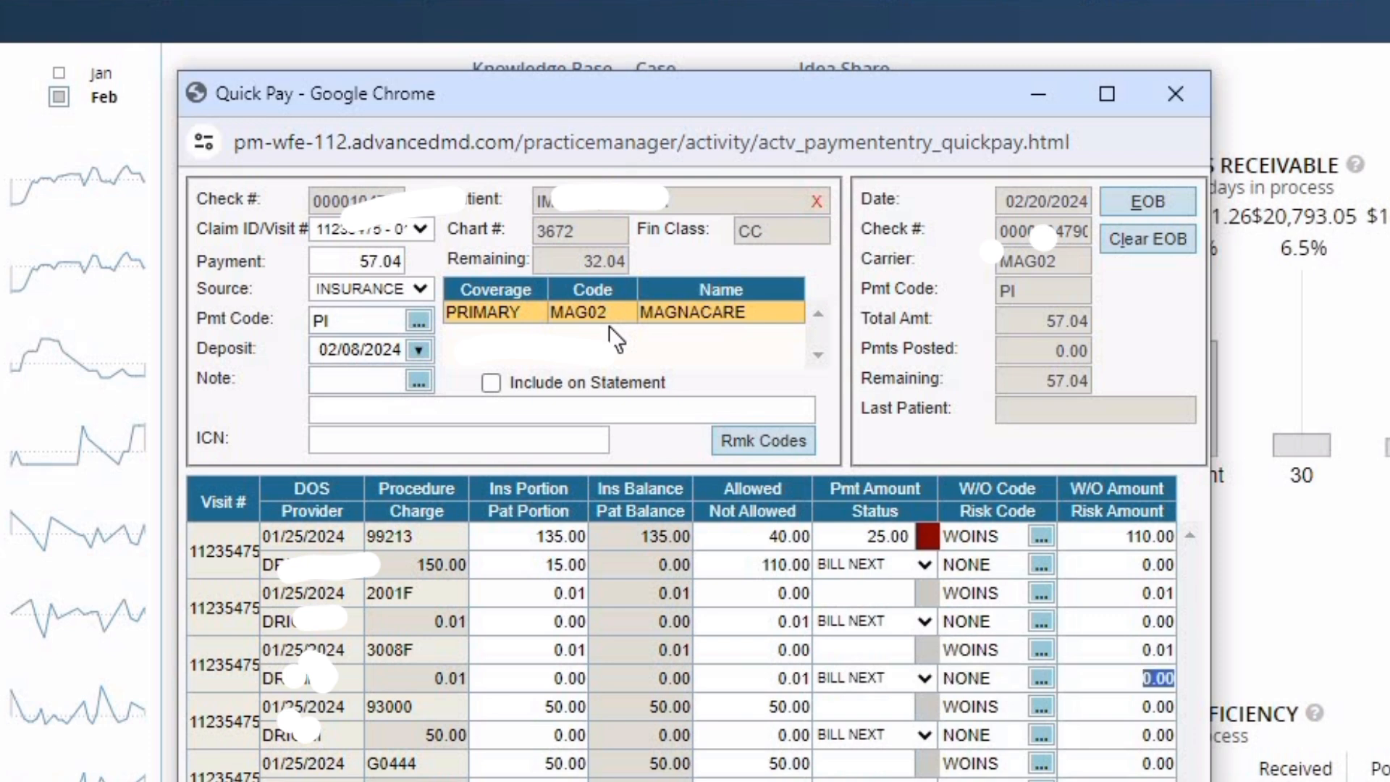
pyautogui.press('Tab')
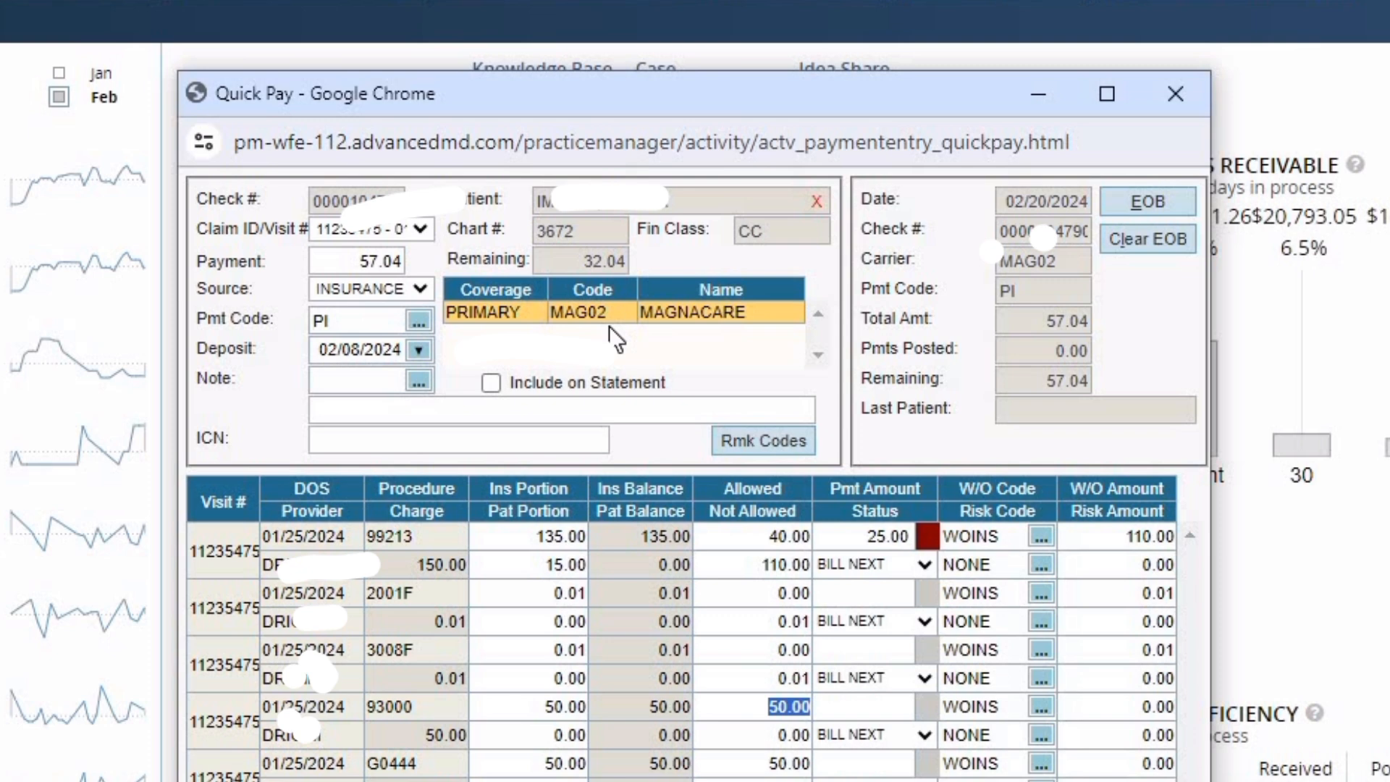
# - Enter 32.04 allowed and 32.04 paid on the 93000 line, writing off 17.96
pyautogui.write('32.04')
pyautogui.press('Tab')
pyautogui.press('Tab')
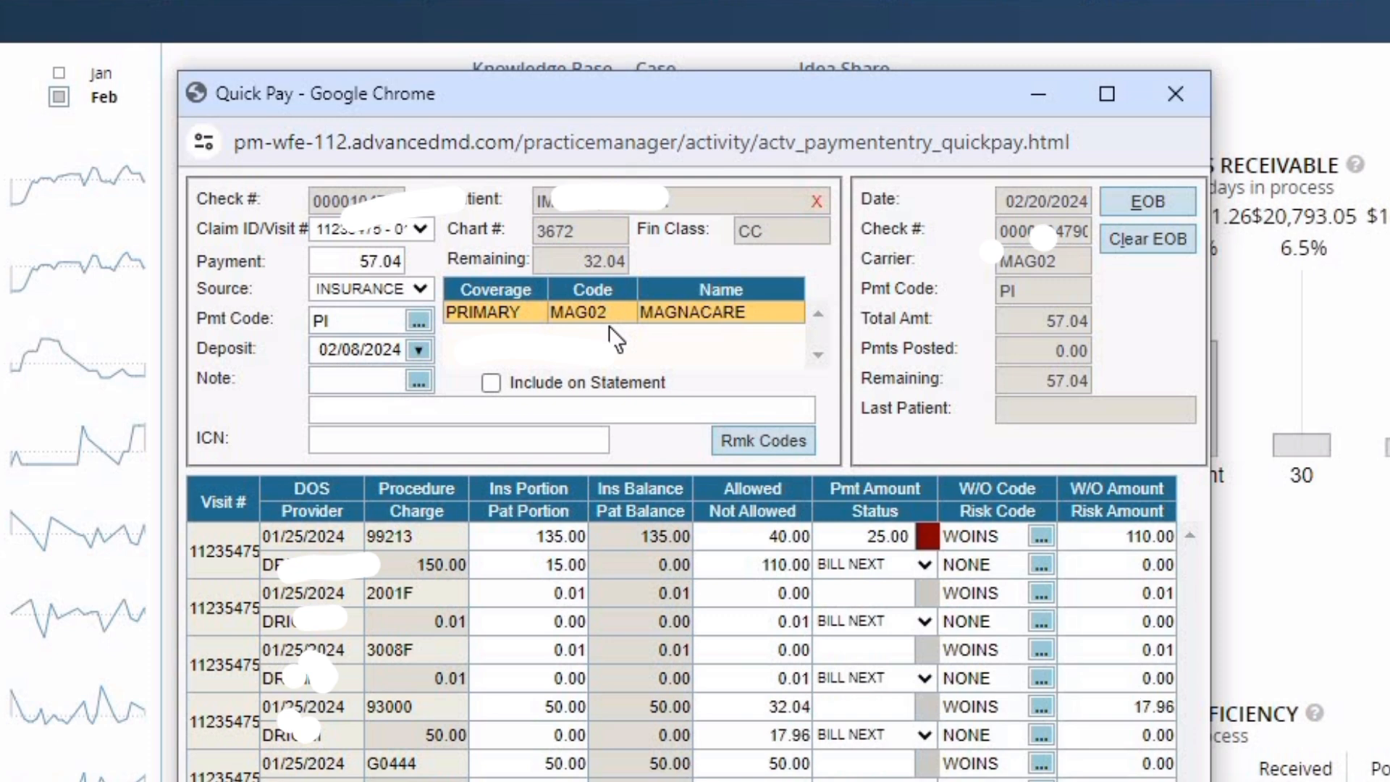
pyautogui.write('32.04')
pyautogui.press('Tab')
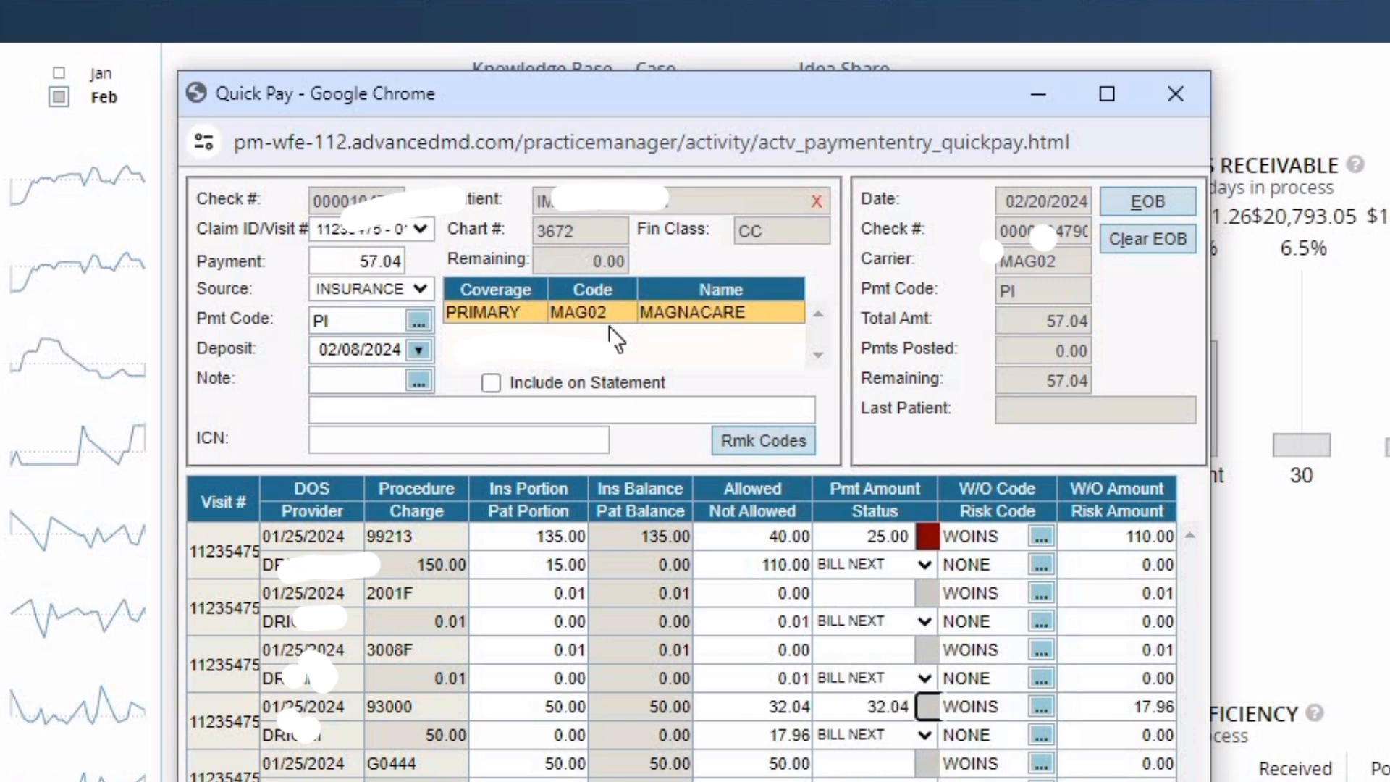
pyautogui.press('Tab')
pyautogui.press('Tab')
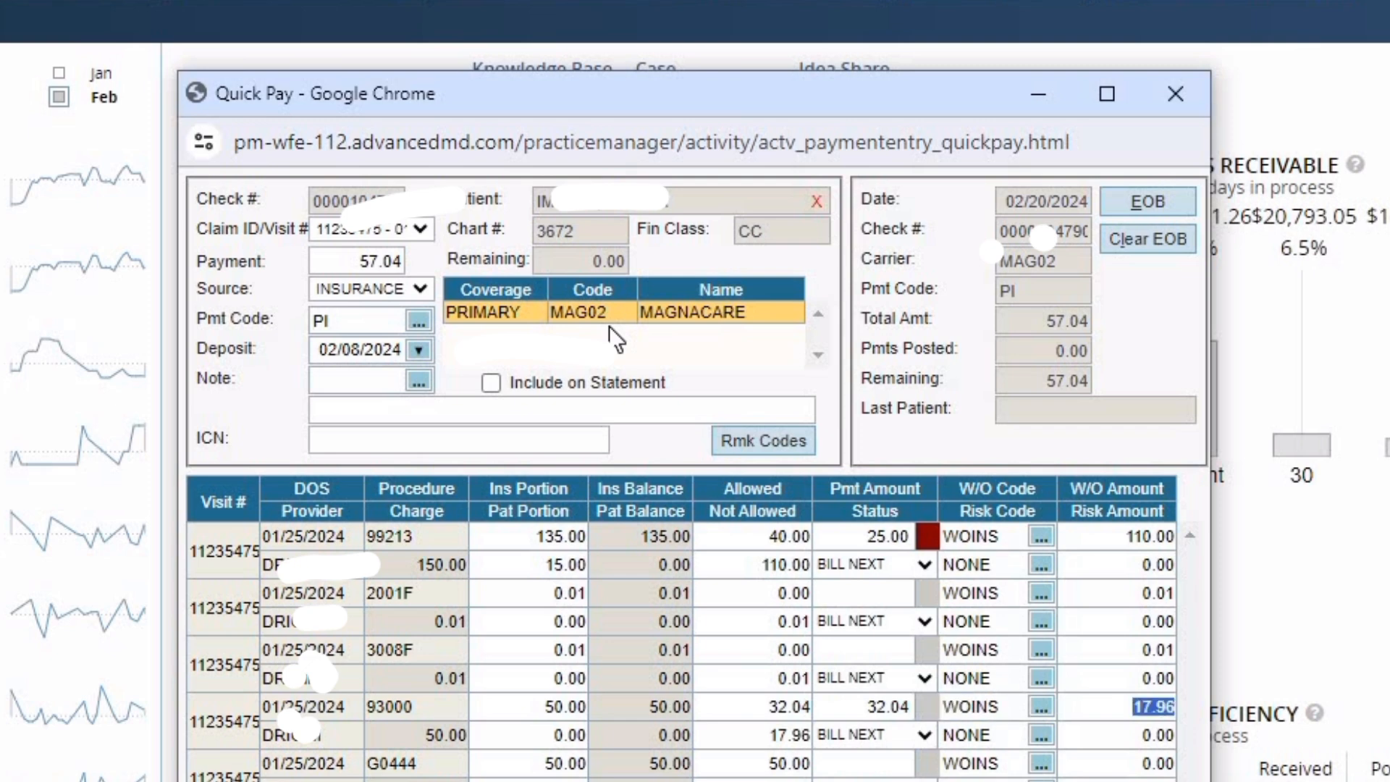
pyautogui.press('Tab')
pyautogui.press('Tab')
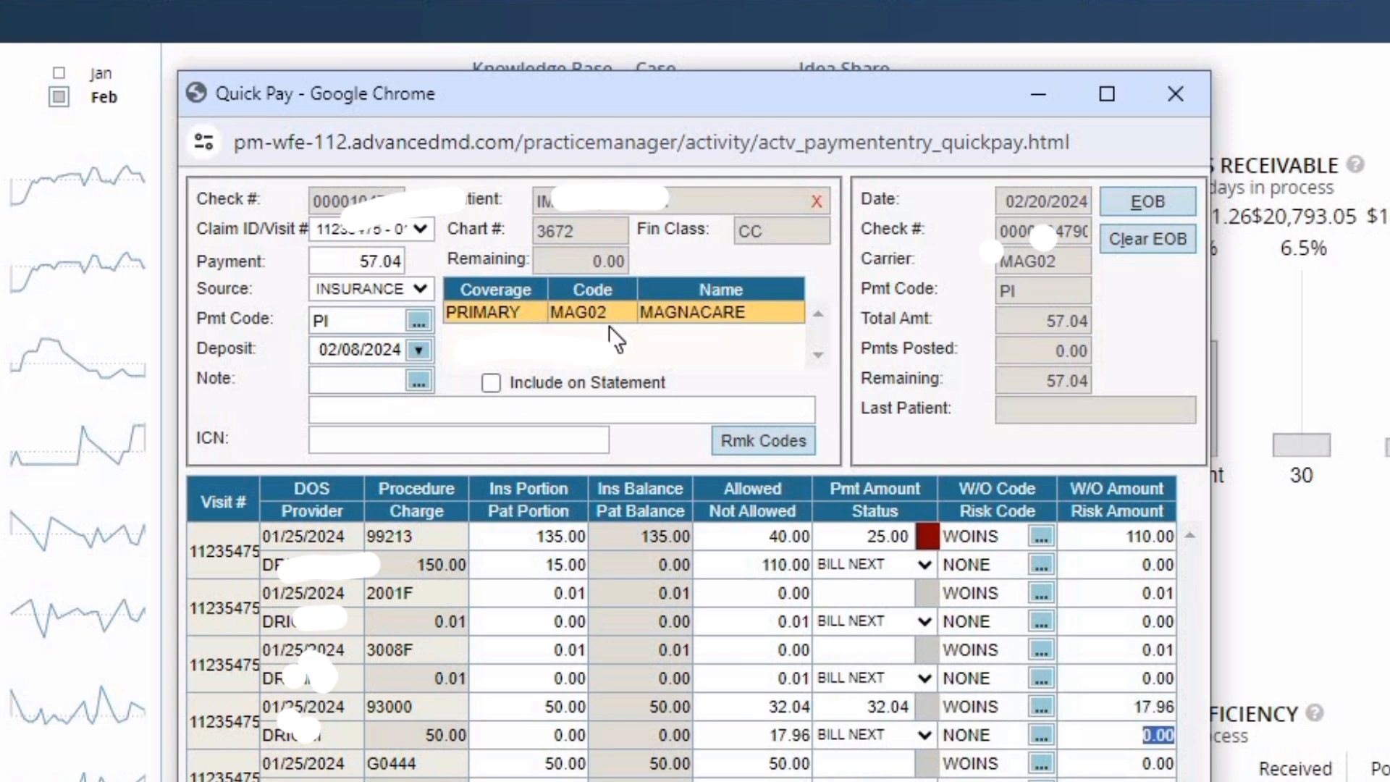
pyautogui.press('Tab')
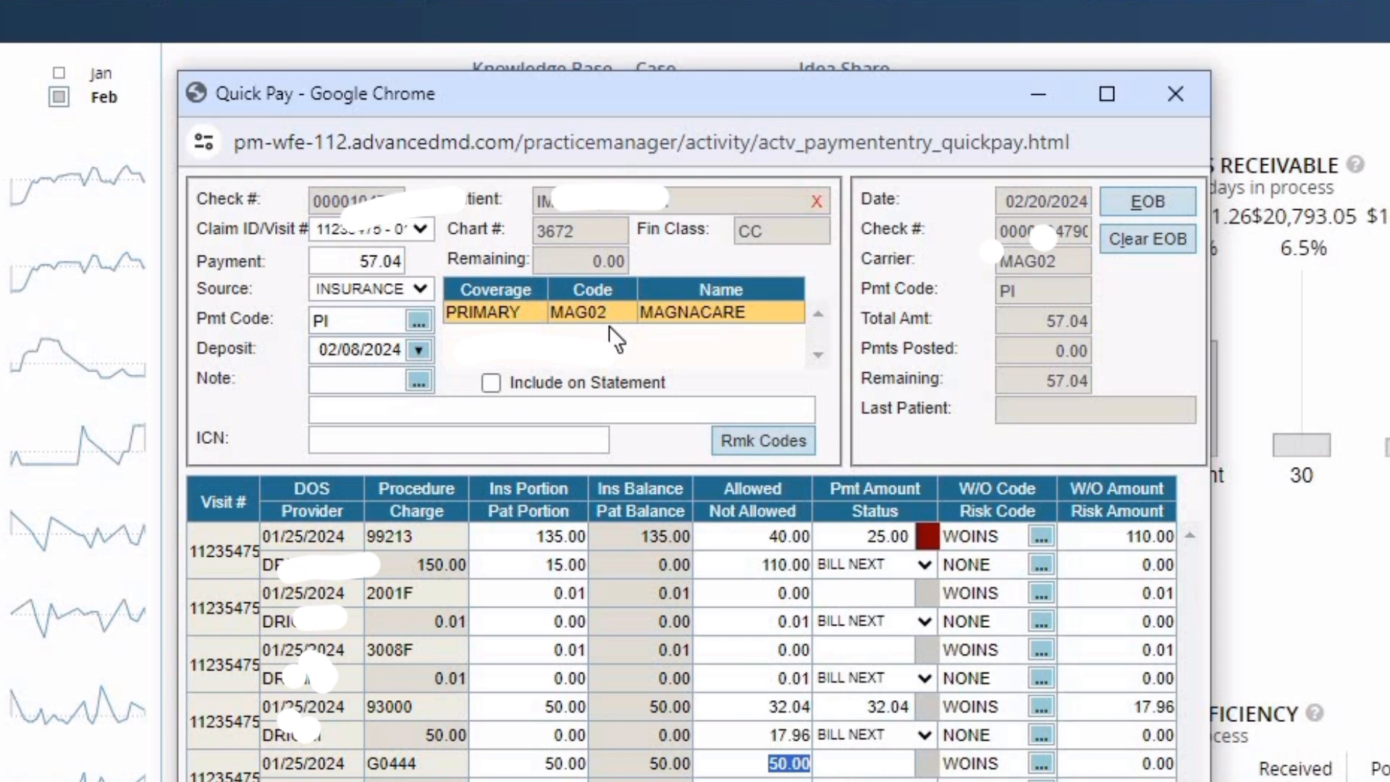
# - Enter 0.00 allowed on the G0444 line so its full 50.00 is written off
pyautogui.write('0')
pyautogui.press('Tab')
pyautogui.press('Tab')
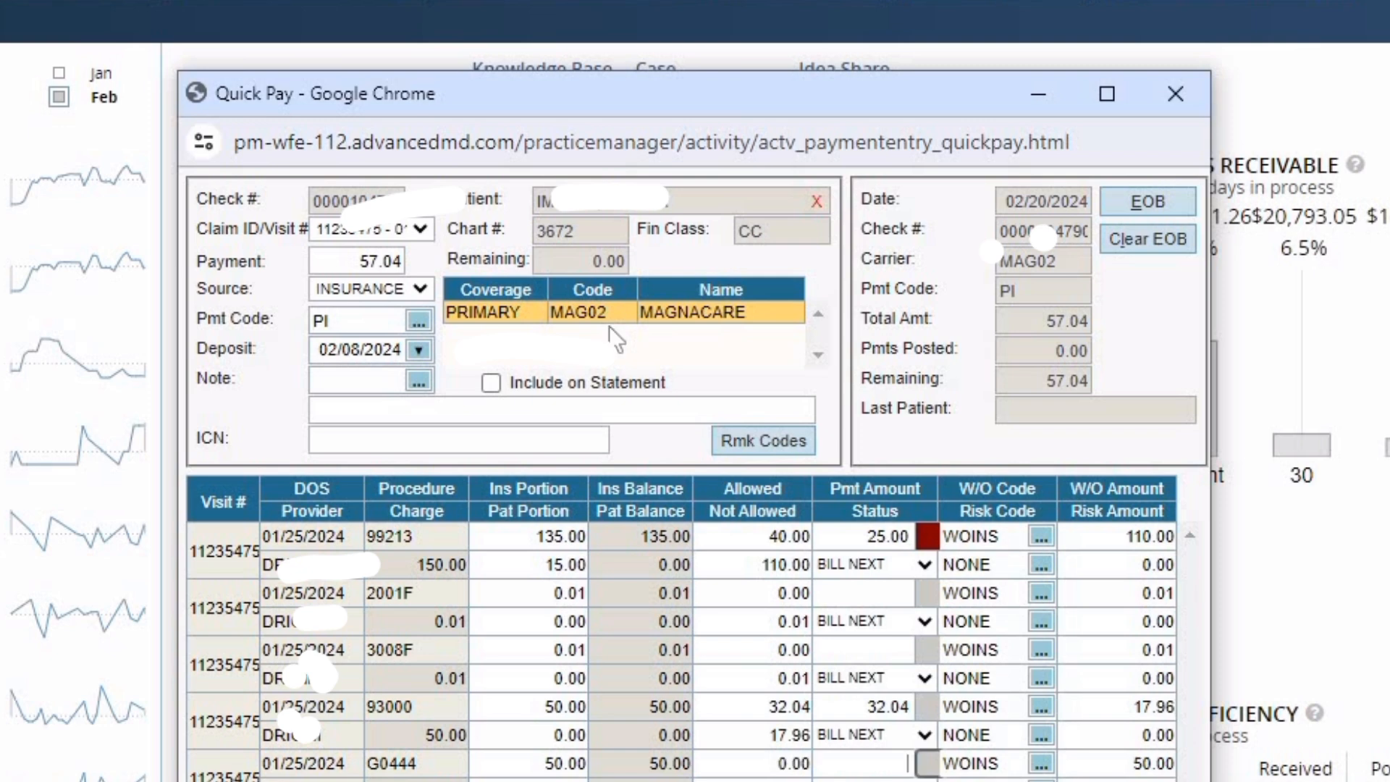